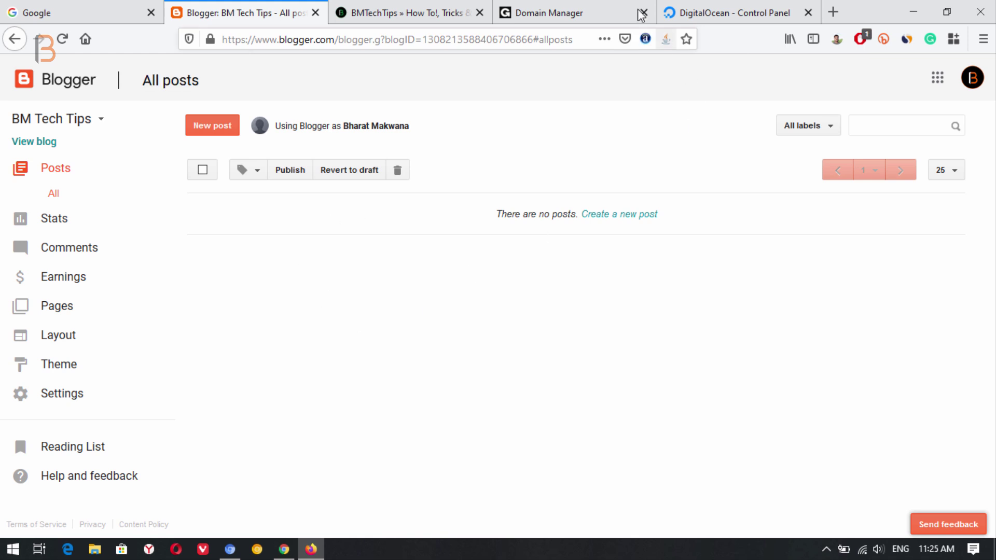
Check the custom nameservers set for bmtechtips.com in the GoDaddy Domain Manager, and close that page
{"action": "left_click", "coordinate": [552, 4]}
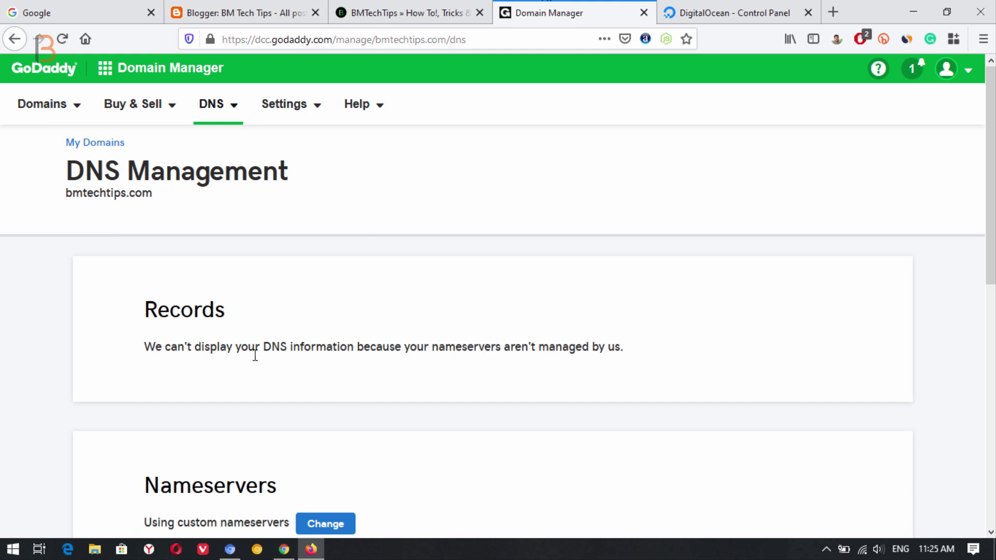
{"action": "scroll", "coordinate": [234, 353], "scroll_direction": "down", "scroll_amount": 4}
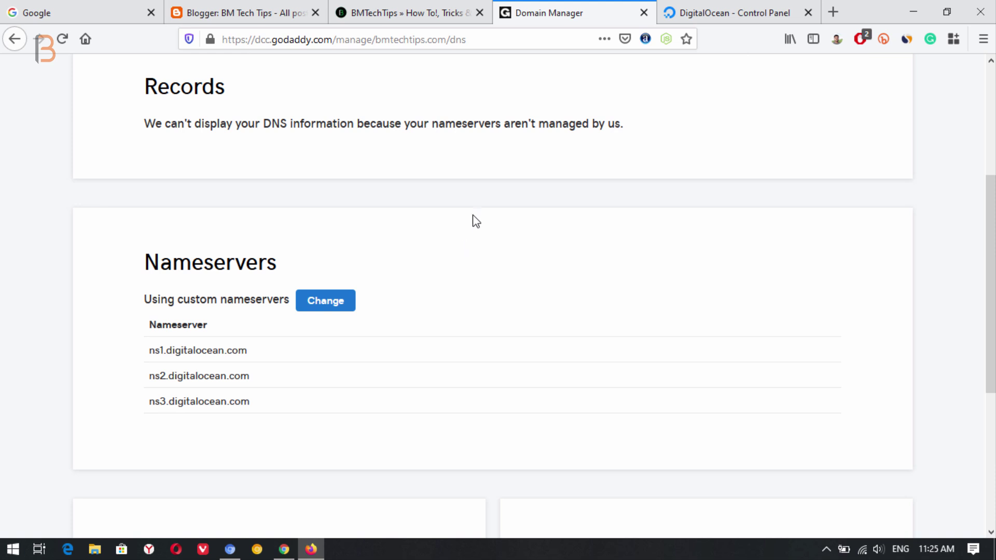
{"action": "left_click", "coordinate": [643, 13]}
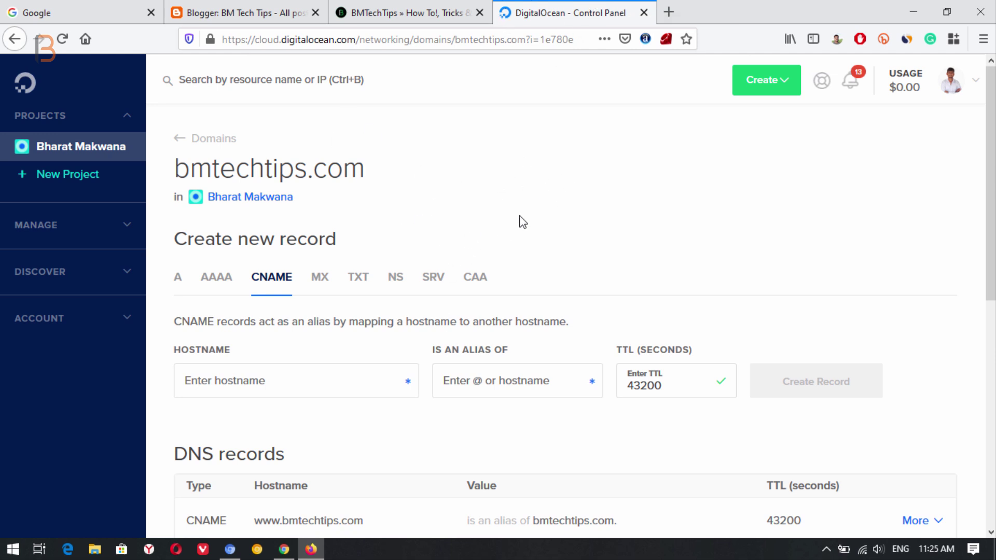
Look over the BMTechTips home page from start to end
{"action": "left_click", "coordinate": [407, 12]}
{"action": "scroll", "coordinate": [456, 246], "scroll_direction": "down", "scroll_amount": 15}
{"action": "scroll", "coordinate": [472, 248], "scroll_direction": "up", "scroll_amount": 15}
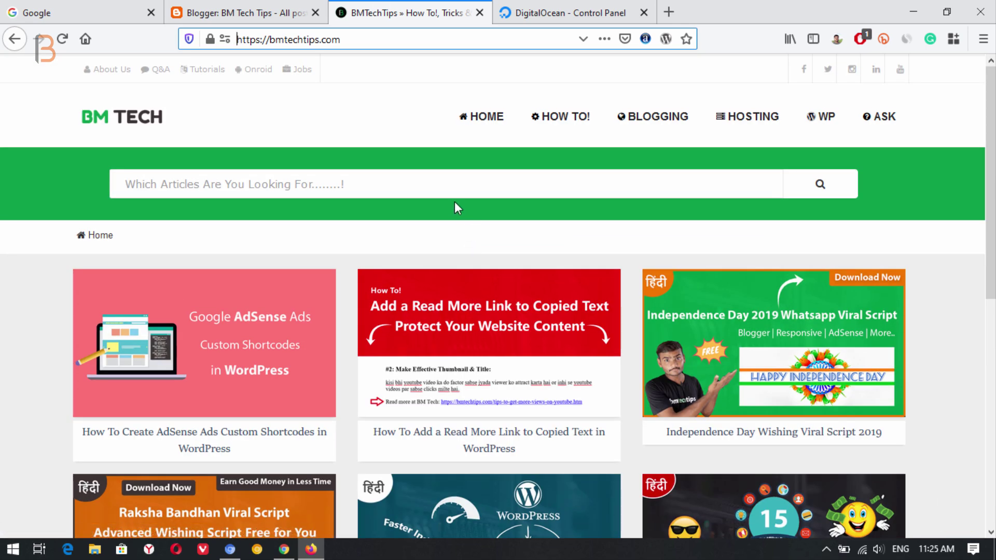
Copy bmtechtips.com from the site's address and compose the subdomain blog.bmtechtips.com in a new browser tab
{"action": "left_click_drag", "start_coordinate": [341, 40], "coordinate": [272, 40]}
{"action": "key", "text": "ctrl+c"}
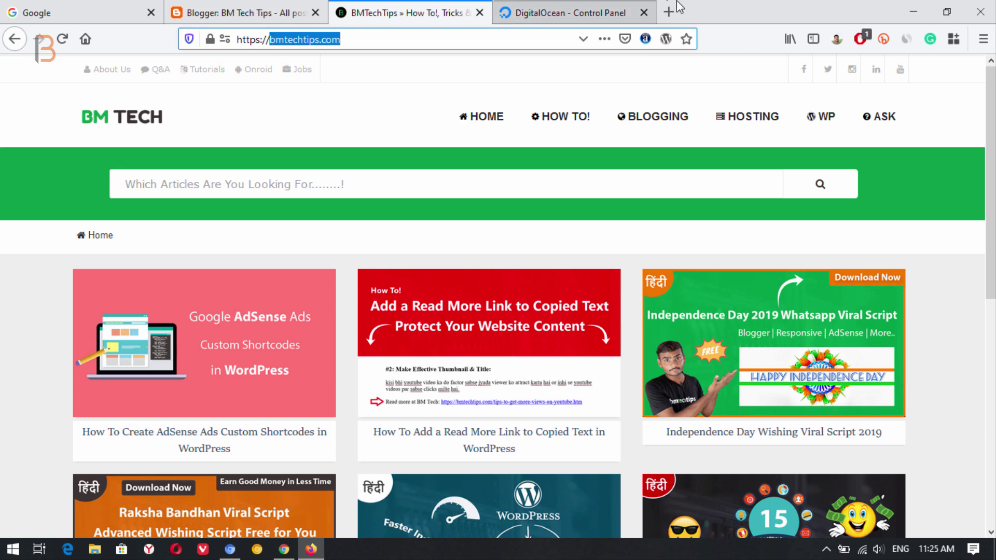
{"action": "left_click", "coordinate": [668, 11]}
{"action": "key", "text": "ctrl+v"}
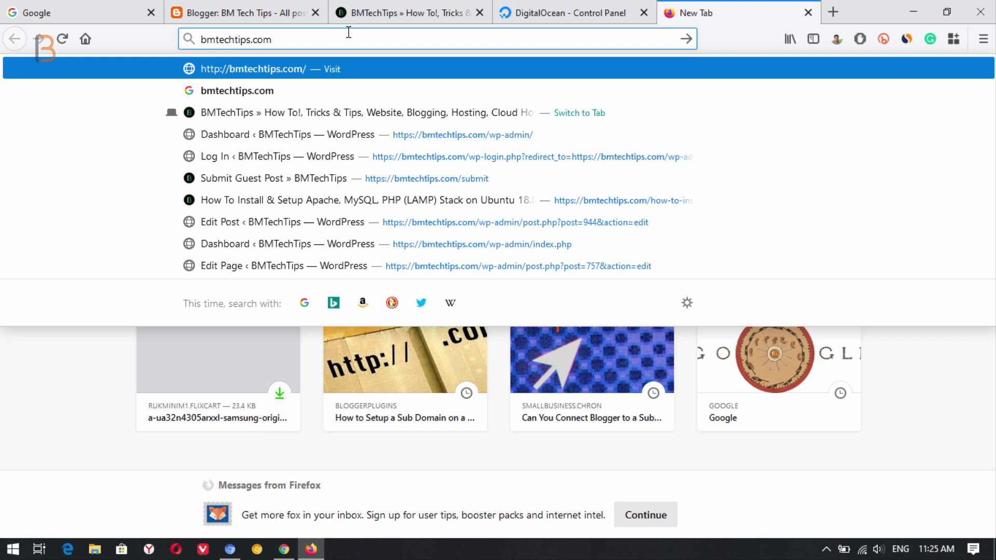
{"action": "type", "text": "blog."}
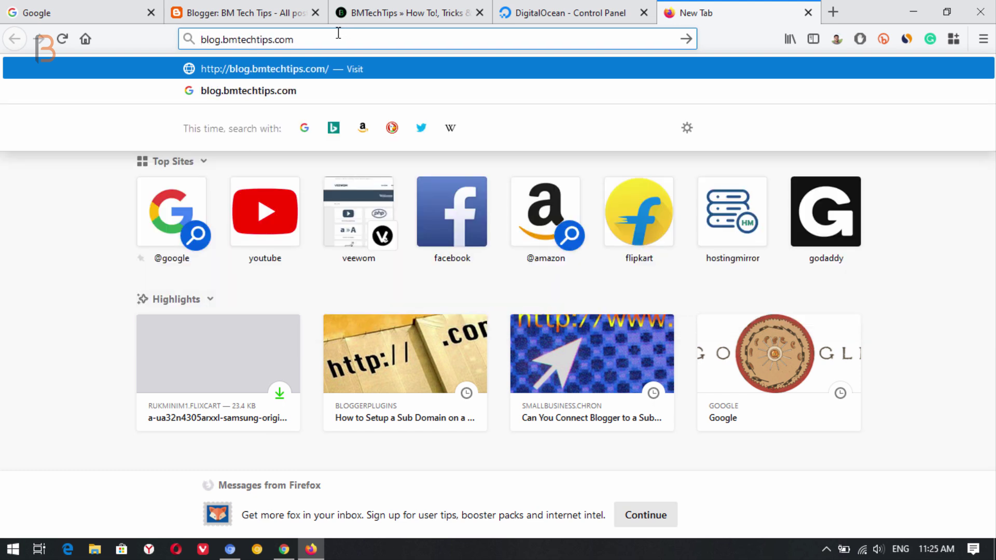
{"action": "key", "text": "ctrl+a"}
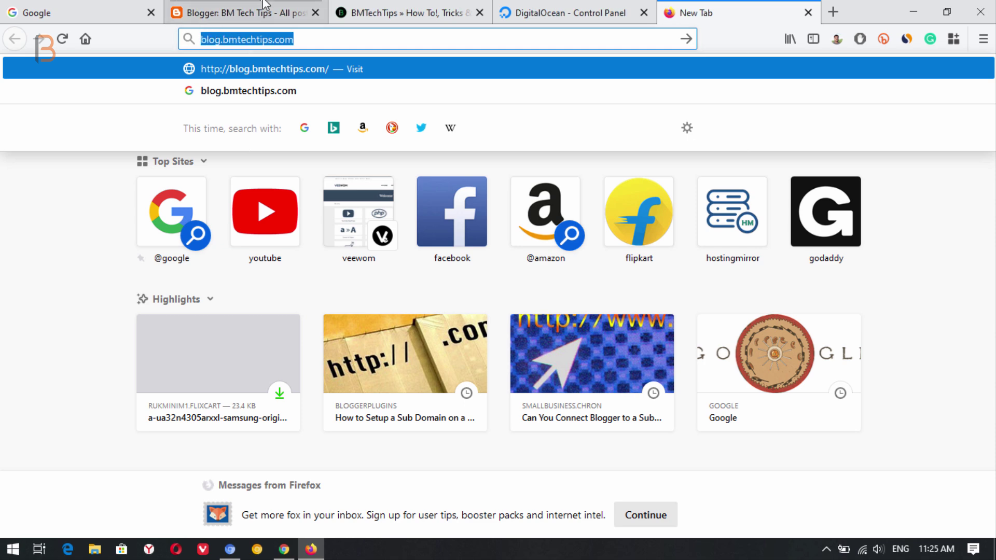
Open the third-party URL setup for the blog address in Blogger's basic settings
{"action": "key", "text": "ctrl+Tab"}
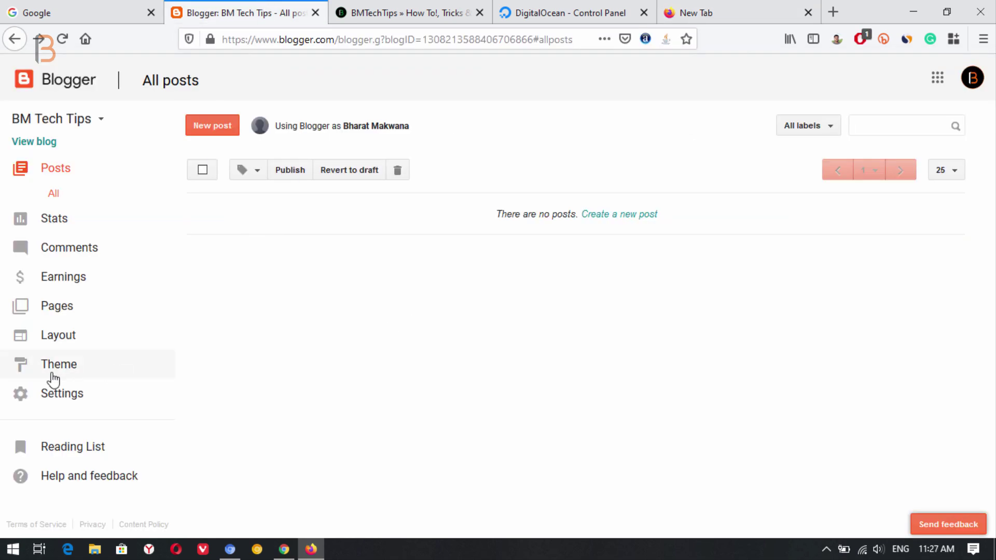
{"action": "left_click", "coordinate": [39, 408]}
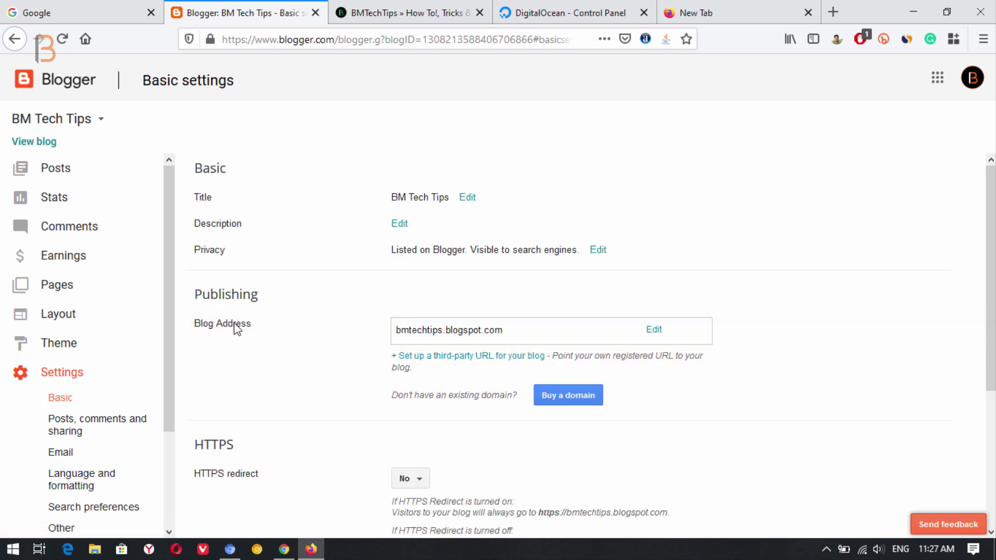
{"action": "scroll", "coordinate": [446, 400], "scroll_direction": "down", "scroll_amount": 2}
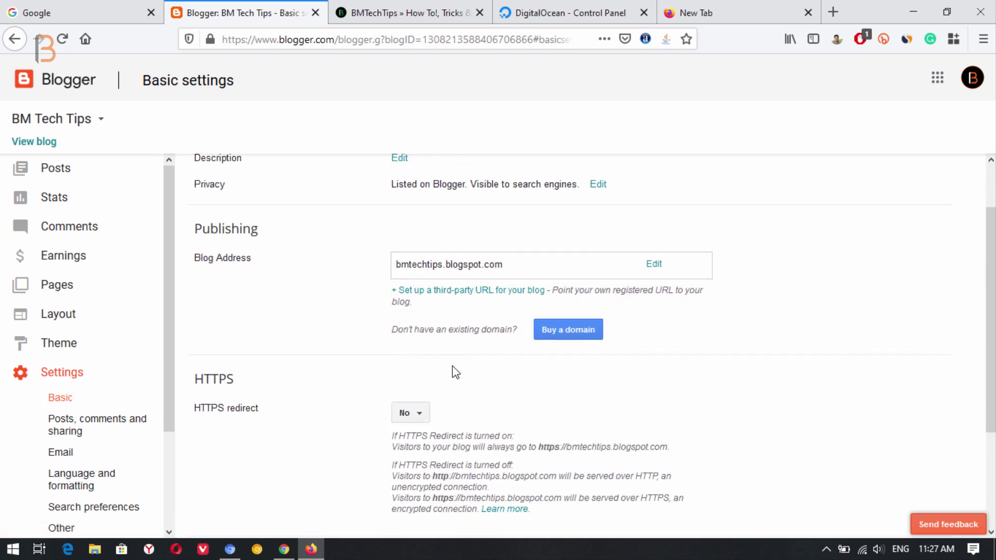
{"action": "left_click", "coordinate": [481, 291]}
{"action": "left_click", "coordinate": [476, 285]}
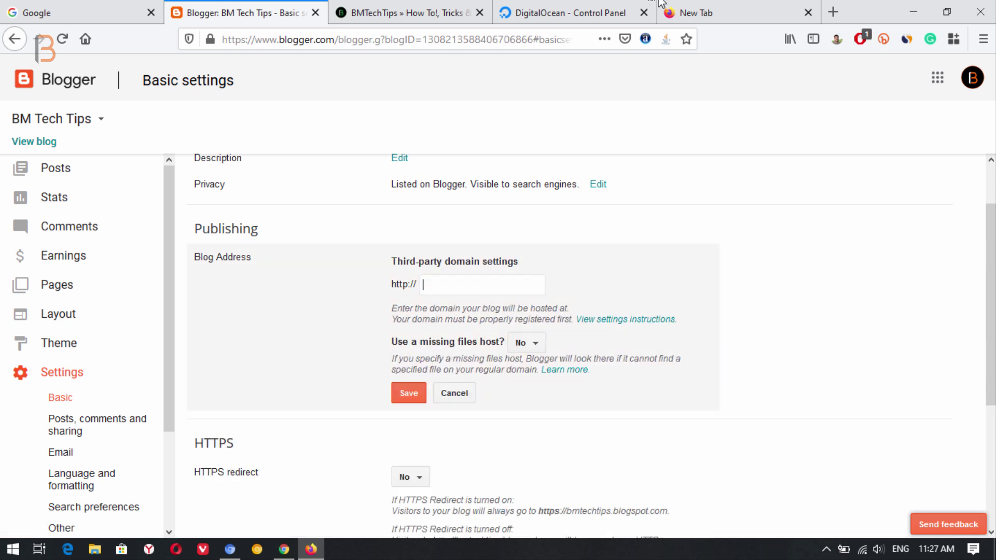
Copy the prepared subdomain, enter blog.bmtechtips.com as the blog's third-party domain and save it
{"action": "left_click", "coordinate": [710, 10]}
{"action": "left_click", "coordinate": [382, 36]}
{"action": "key", "text": "ctrl+c"}
{"action": "left_click", "coordinate": [241, 16]}
{"action": "key", "text": "ctrl+v"}
{"action": "left_click", "coordinate": [409, 394]}
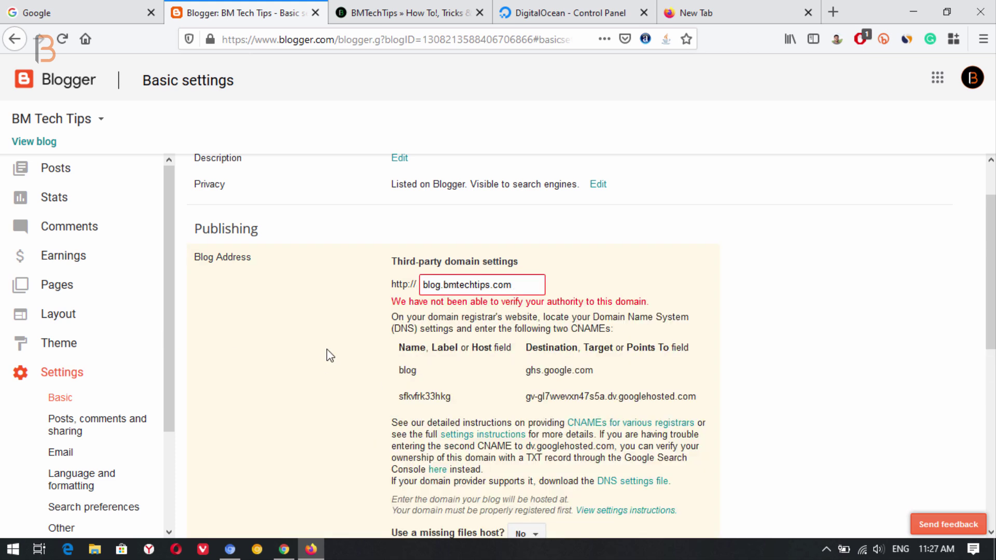
Create a CNAME record in DigitalOcean with hostname blog as an alias of ghs.google.com, copied from Blogger's instructions
{"action": "scroll", "coordinate": [373, 337], "scroll_direction": "down", "scroll_amount": 1}
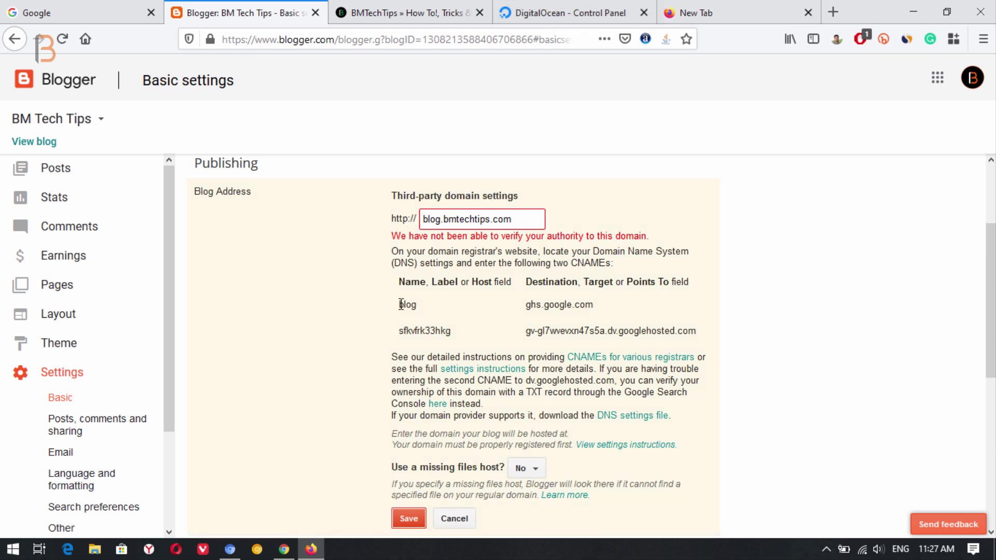
{"action": "left_click_drag", "start_coordinate": [595, 306], "coordinate": [527, 308]}
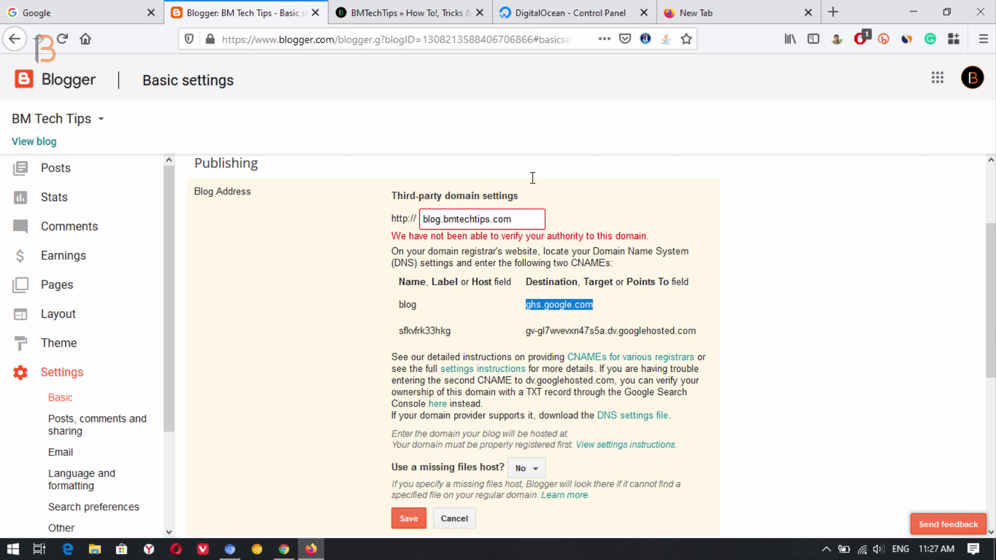
{"action": "left_click", "coordinate": [554, 4]}
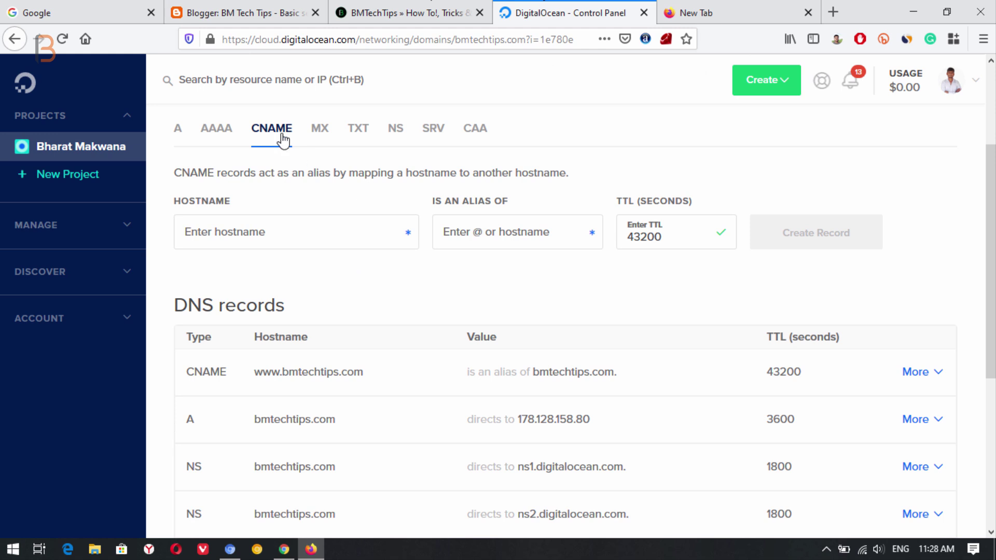
{"action": "left_click", "coordinate": [246, 231]}
{"action": "type", "text": "blo"}
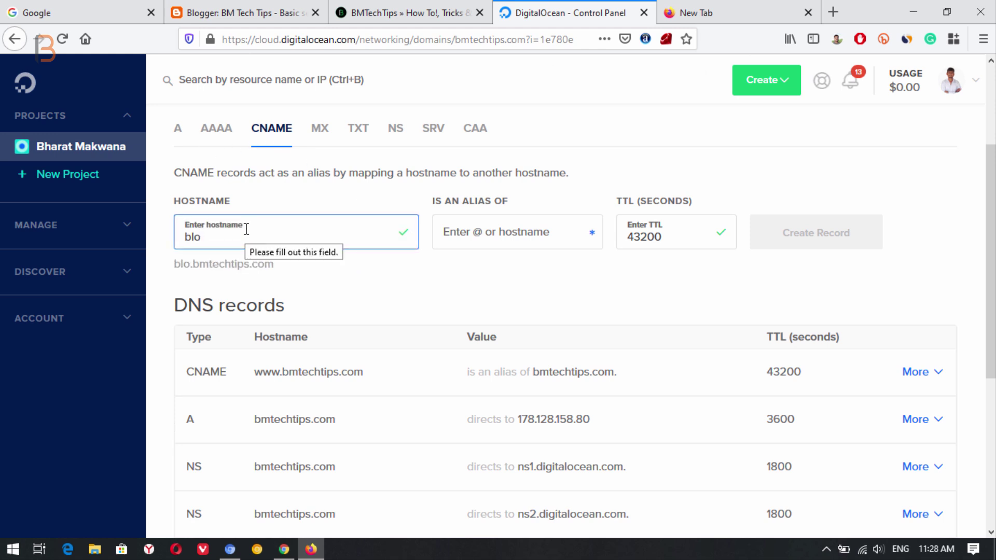
{"action": "type", "text": "g"}
{"action": "left_click", "coordinate": [521, 234]}
{"action": "key", "text": "ctrl+v"}
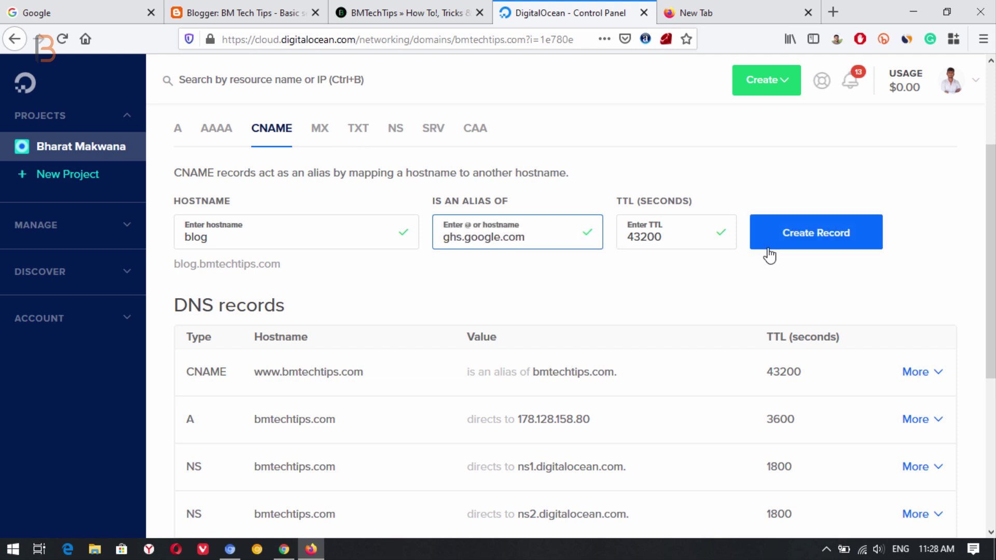
{"action": "left_click", "coordinate": [775, 232]}
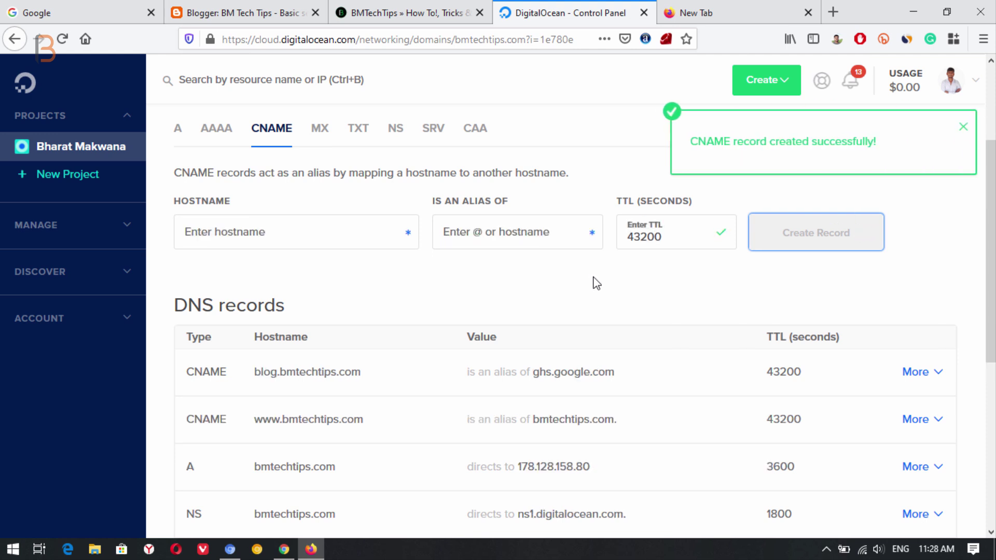
Copy the second CNAME's verification hostname from Blogger into the hostname of a new CNAME record in DigitalOcean
{"action": "left_click", "coordinate": [224, 16]}
{"action": "left_click_drag", "start_coordinate": [456, 333], "coordinate": [397, 330]}
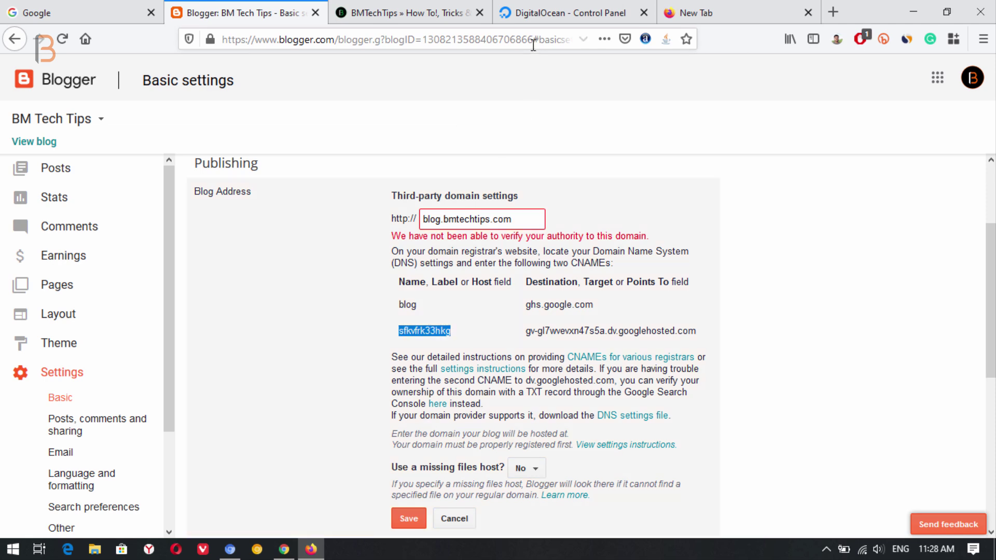
{"action": "left_click", "coordinate": [591, 12]}
{"action": "left_click", "coordinate": [278, 233]}
{"action": "key", "text": "ctrl+v"}
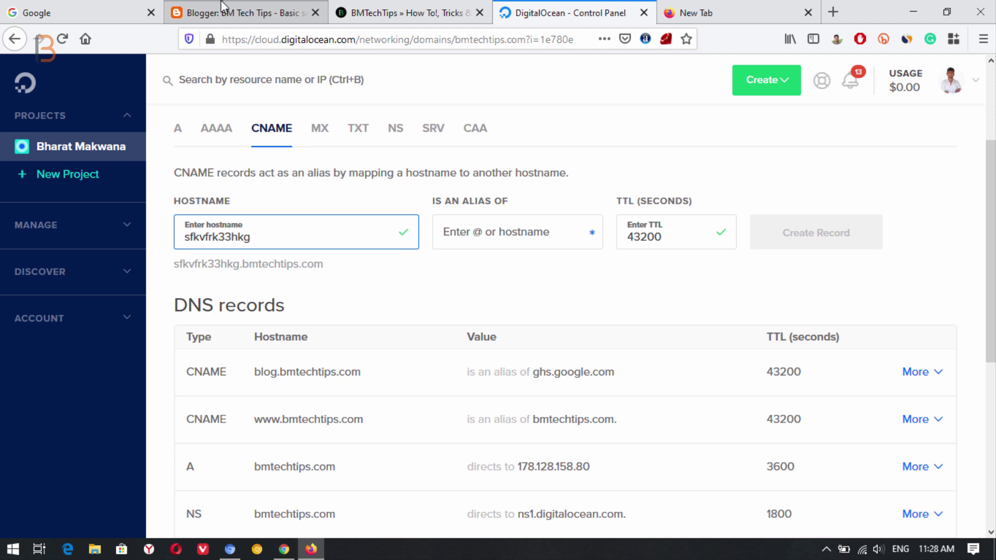
Copy the verification CNAME's googlehosted.com destination from Blogger as the alias in DigitalOcean, and create the record
{"action": "left_click", "coordinate": [244, 13]}
{"action": "left_click_drag", "start_coordinate": [689, 333], "coordinate": [524, 330]}
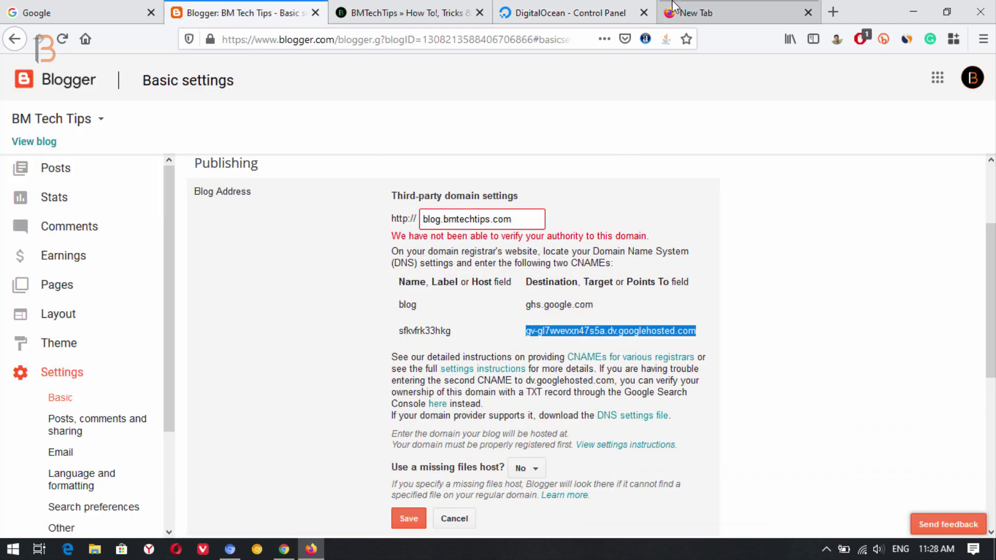
{"action": "left_click", "coordinate": [571, 13]}
{"action": "left_click", "coordinate": [490, 228]}
{"action": "key", "text": "ctrl+v"}
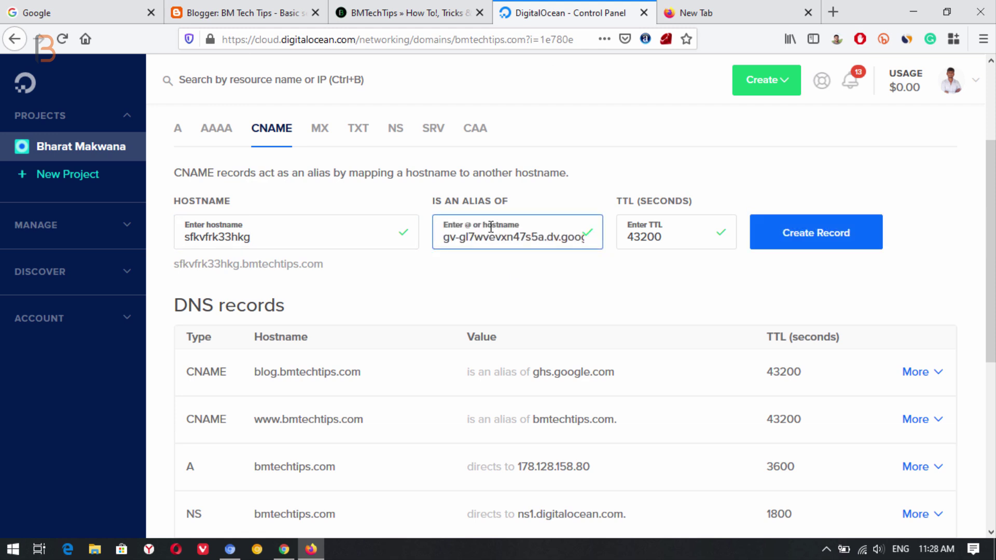
{"action": "left_click", "coordinate": [826, 234]}
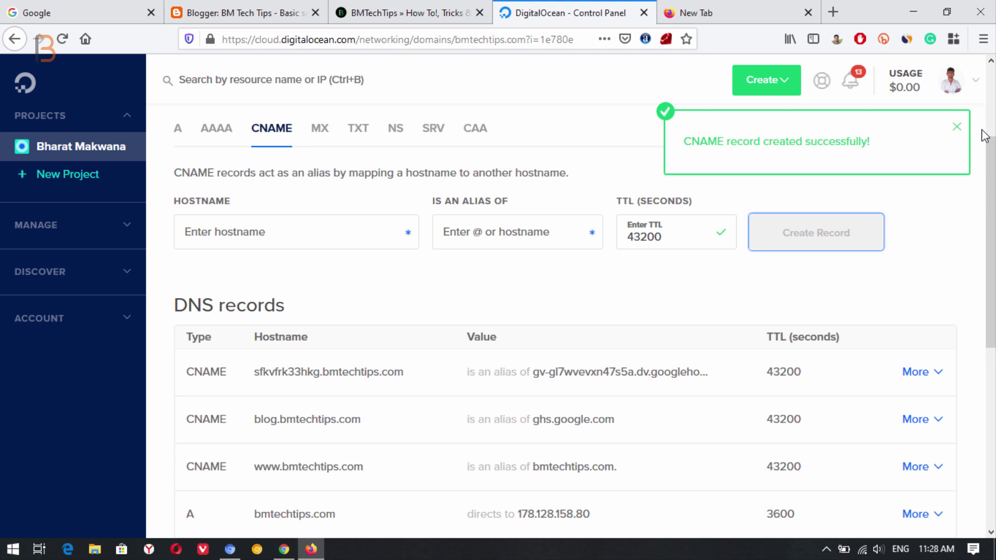
{"action": "left_click", "coordinate": [958, 128]}
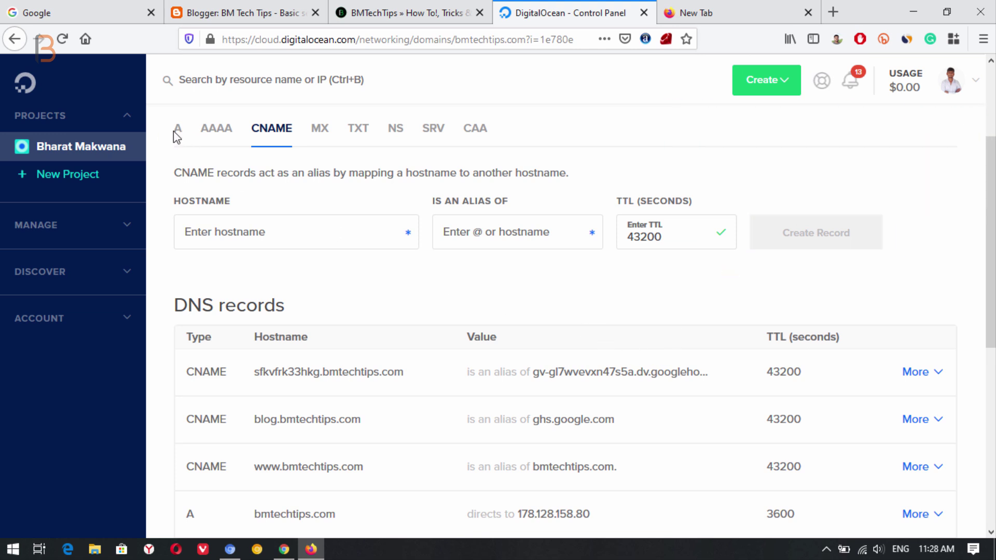
View the A record form in DigitalOcean and copy blog.bmtechtips.com from Blogger's third-party domain setting
{"action": "left_click", "coordinate": [177, 127]}
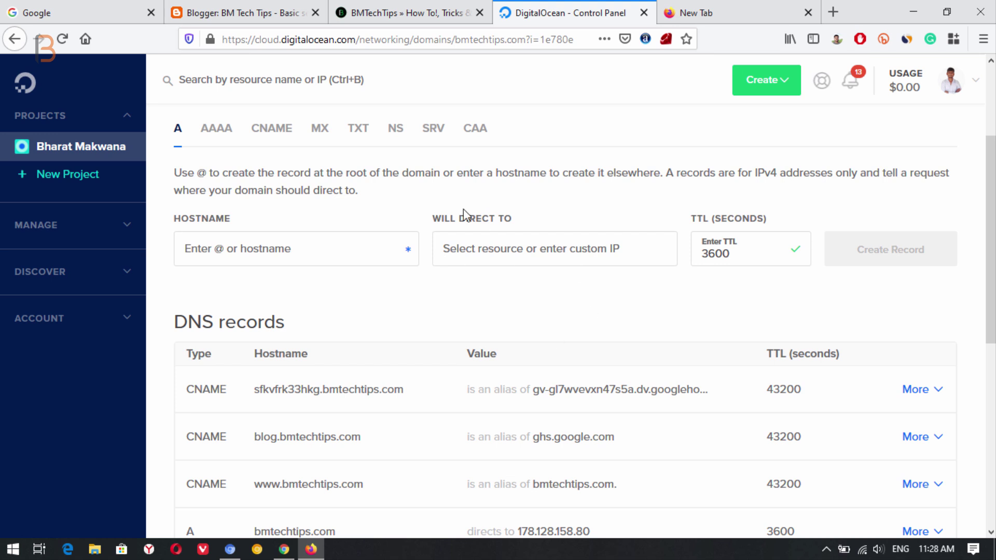
{"action": "left_click", "coordinate": [251, 10]}
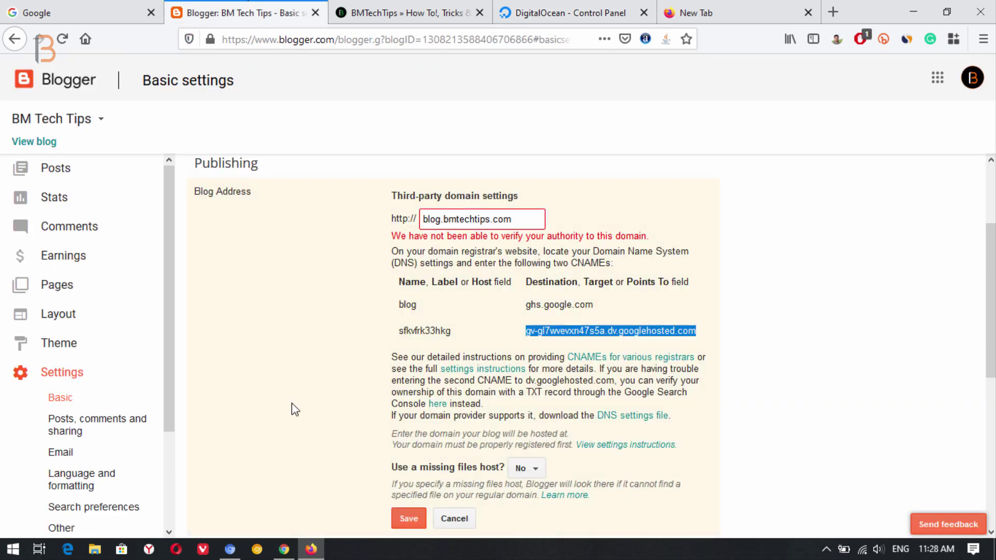
{"action": "left_click_drag", "start_coordinate": [521, 222], "coordinate": [405, 218]}
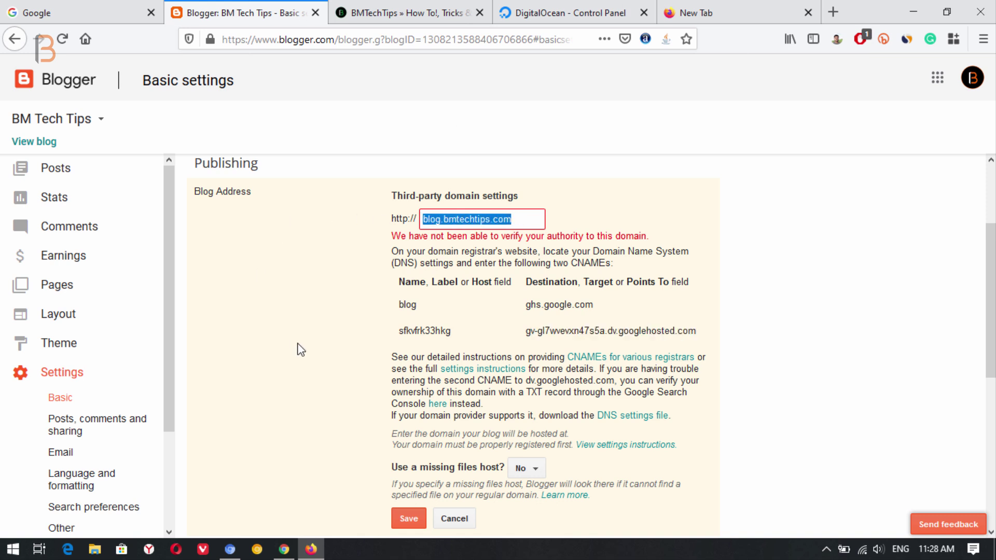
{"action": "right_click", "coordinate": [476, 219]}
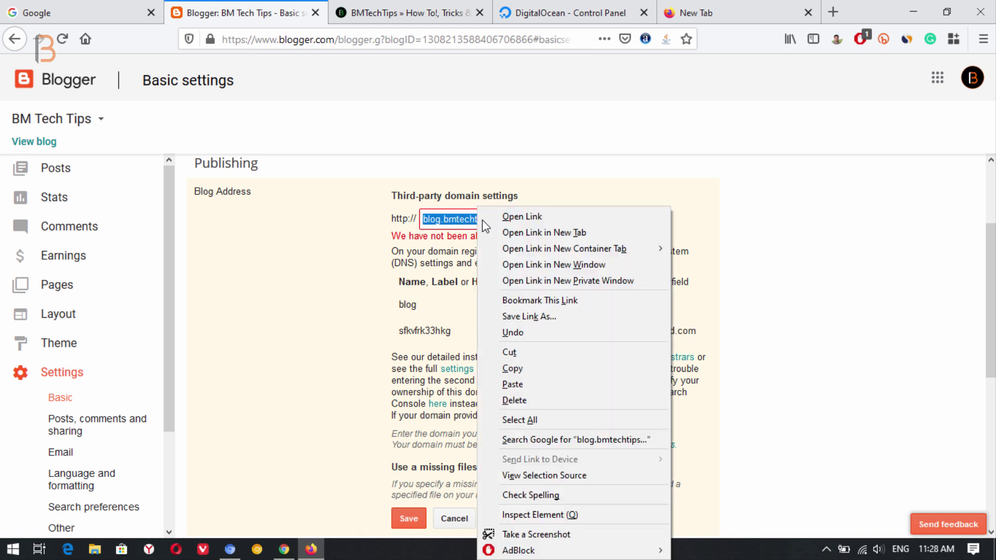
{"action": "left_click", "coordinate": [513, 367]}
{"action": "left_click", "coordinate": [300, 280]}
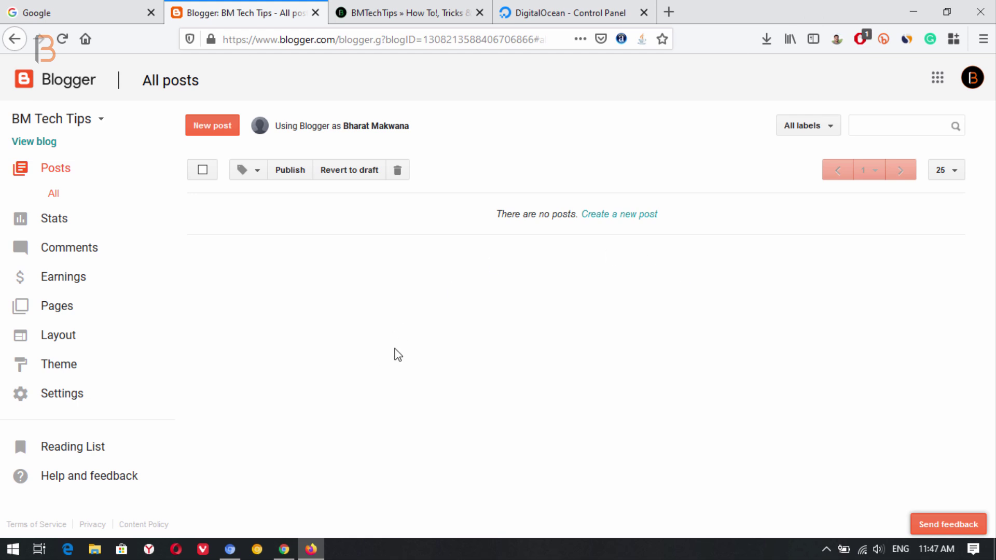
Reopen the third-party URL setup in Blogger's basic settings, enter blog.bmtechtips.com and save it again
{"action": "left_click", "coordinate": [63, 395]}
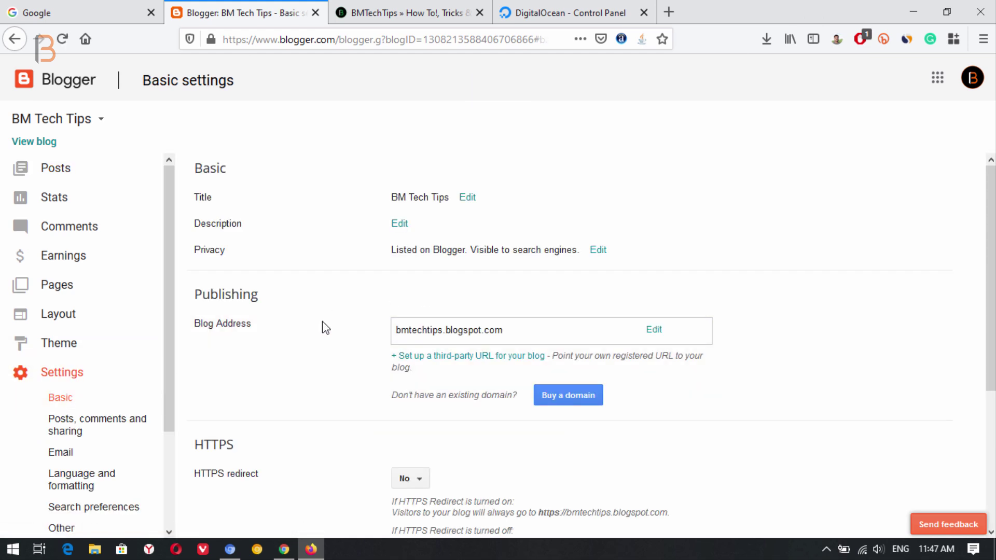
{"action": "left_click", "coordinate": [439, 357]}
{"action": "left_click", "coordinate": [474, 350]}
{"action": "key", "text": "ctrl+v"}
{"action": "scroll", "coordinate": [613, 327], "scroll_direction": "down", "scroll_amount": 3}
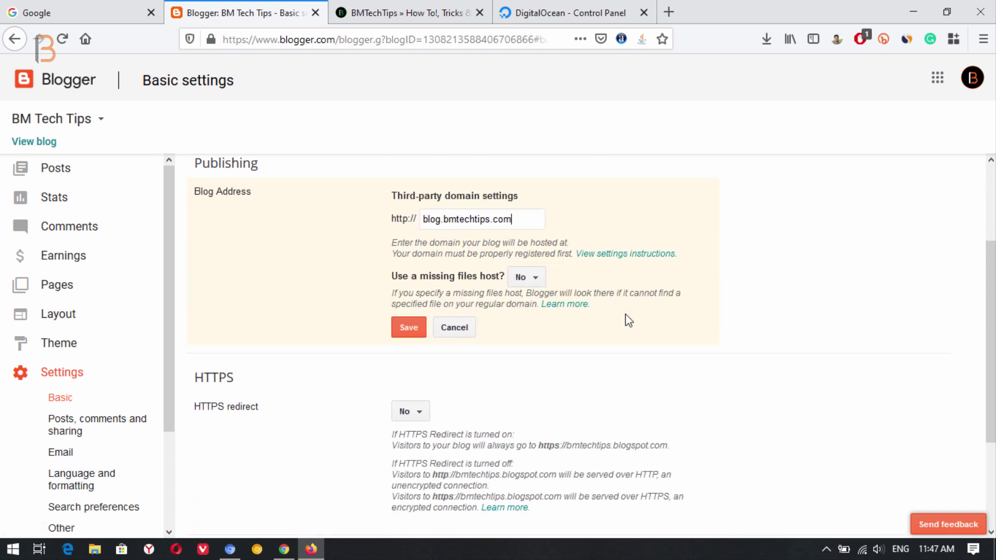
{"action": "left_click", "coordinate": [408, 327]}
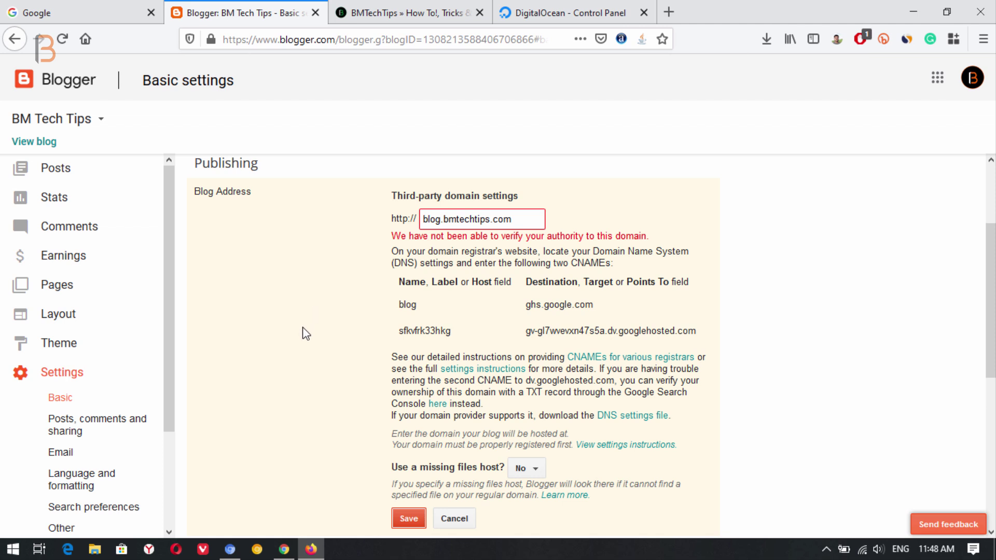
Open the Google Search Console domain verification page, linked in Blogger's instructions, in a new browser tab
{"action": "right_click", "coordinate": [435, 406]}
{"action": "left_click", "coordinate": [510, 198]}
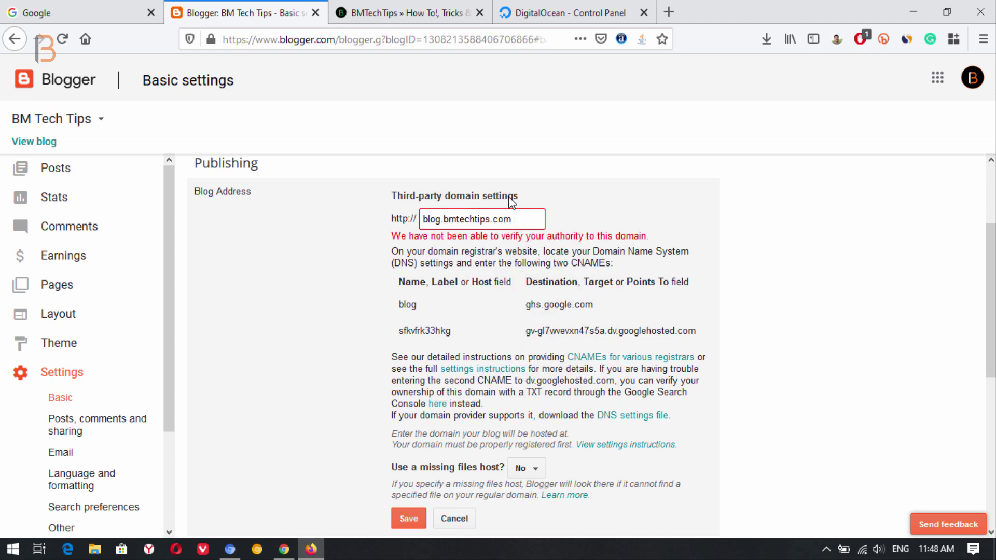
{"action": "left_click", "coordinate": [400, 4]}
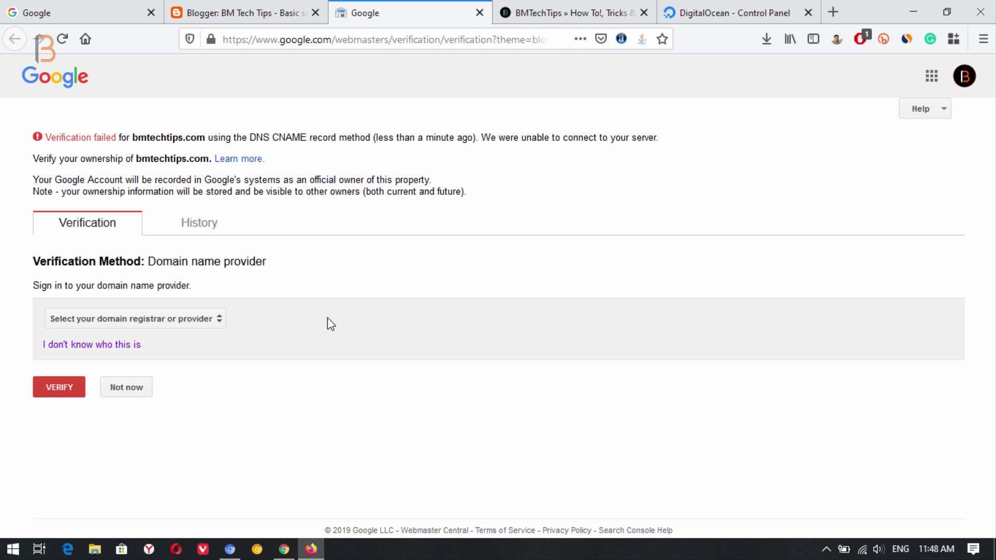
Set the domain name provider on Google's verification page to Other
{"action": "left_click", "coordinate": [155, 322]}
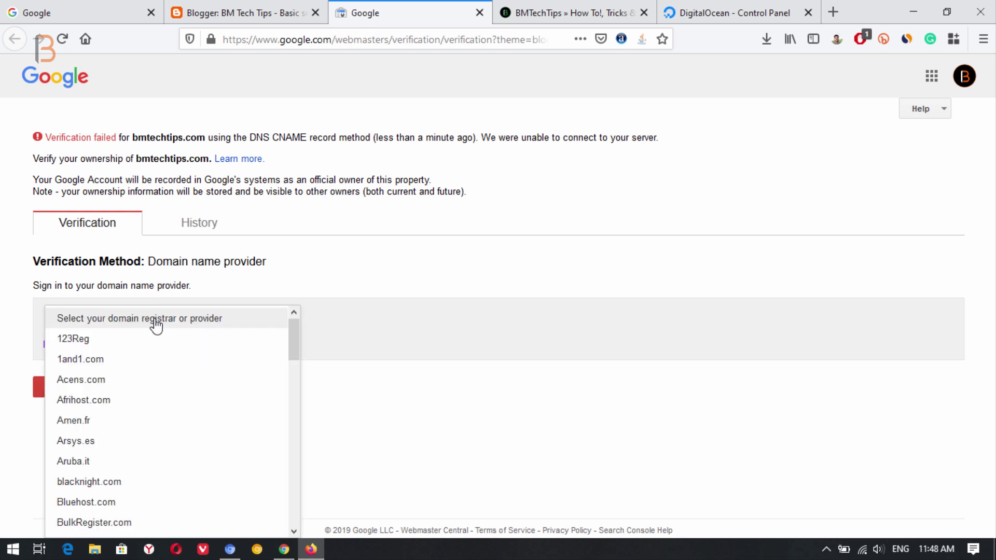
{"action": "scroll", "coordinate": [164, 410], "scroll_direction": "down", "scroll_amount": 10}
{"action": "scroll", "coordinate": [164, 426], "scroll_direction": "down", "scroll_amount": 5}
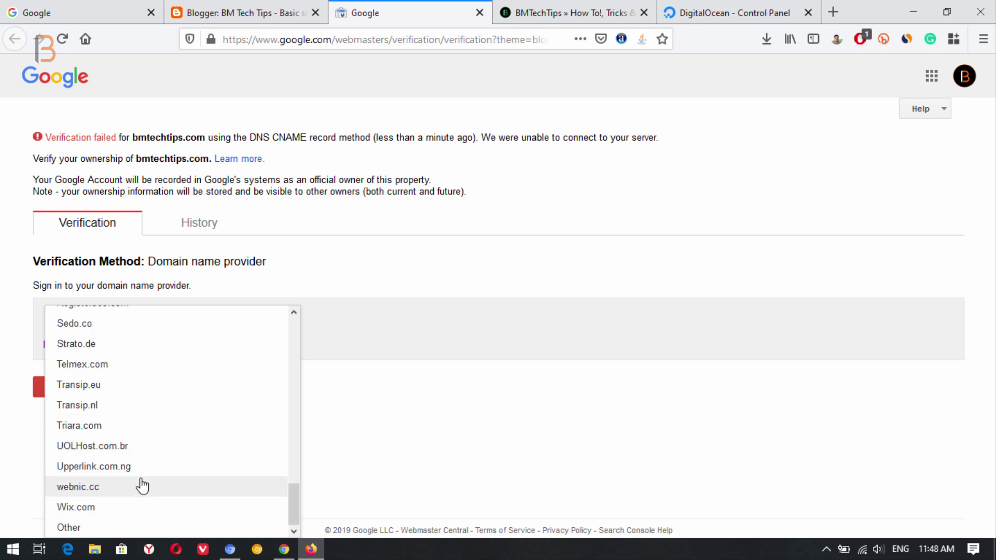
{"action": "left_click", "coordinate": [77, 533]}
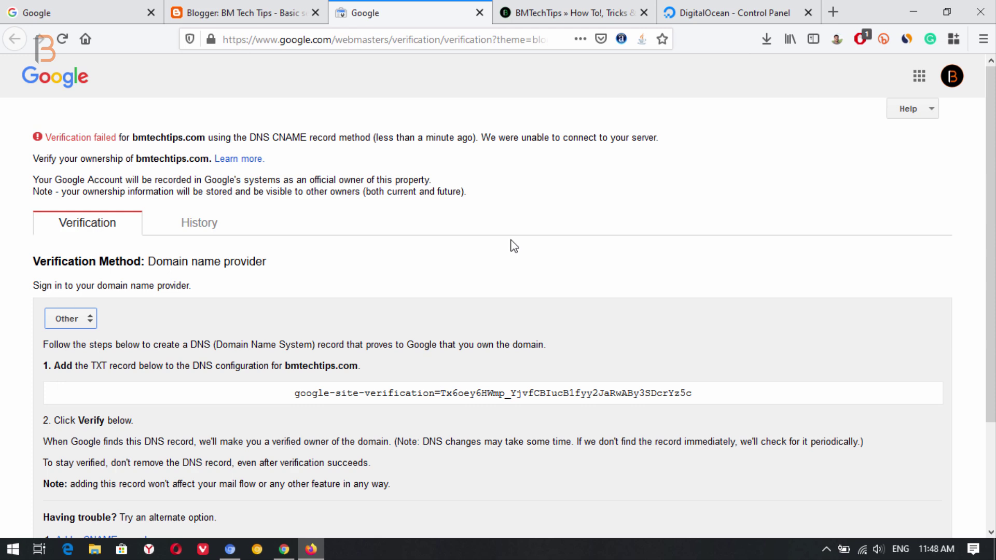
Copy the google-site-verification TXT record value given for bmtechtips.com
{"action": "scroll", "coordinate": [475, 259], "scroll_direction": "down", "scroll_amount": 3}
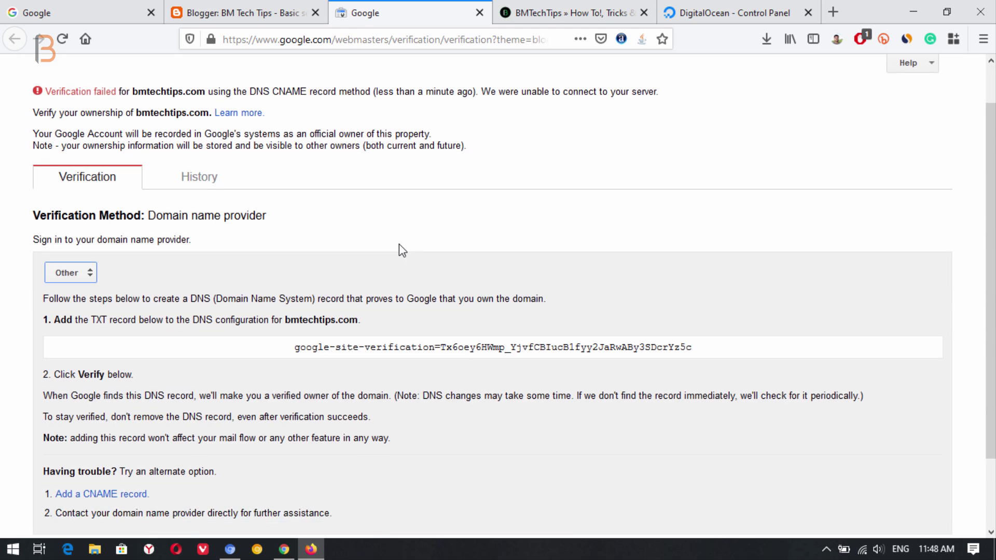
{"action": "double_click", "coordinate": [547, 263]}
{"action": "triple_click", "coordinate": [547, 263]}
{"action": "right_click", "coordinate": [547, 265]}
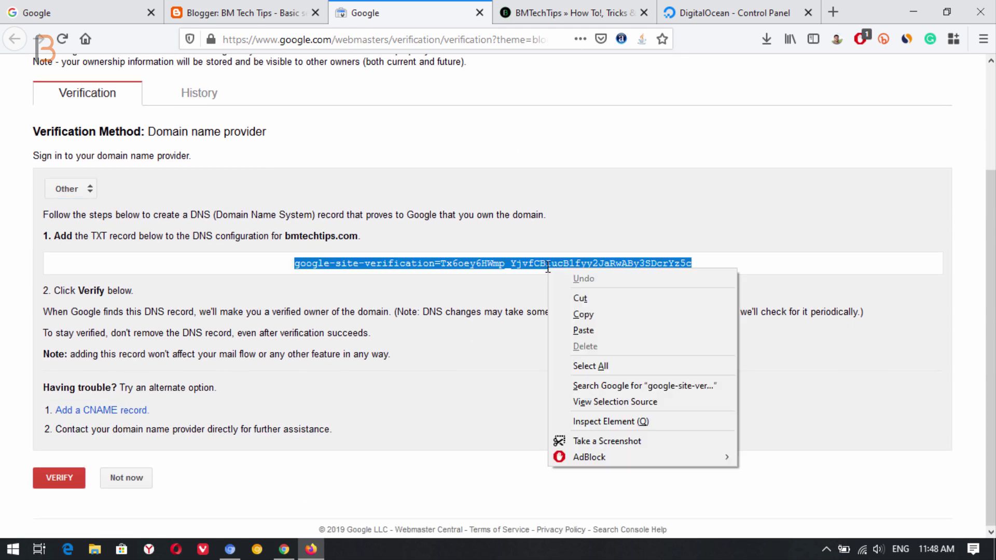
{"action": "left_click", "coordinate": [593, 314]}
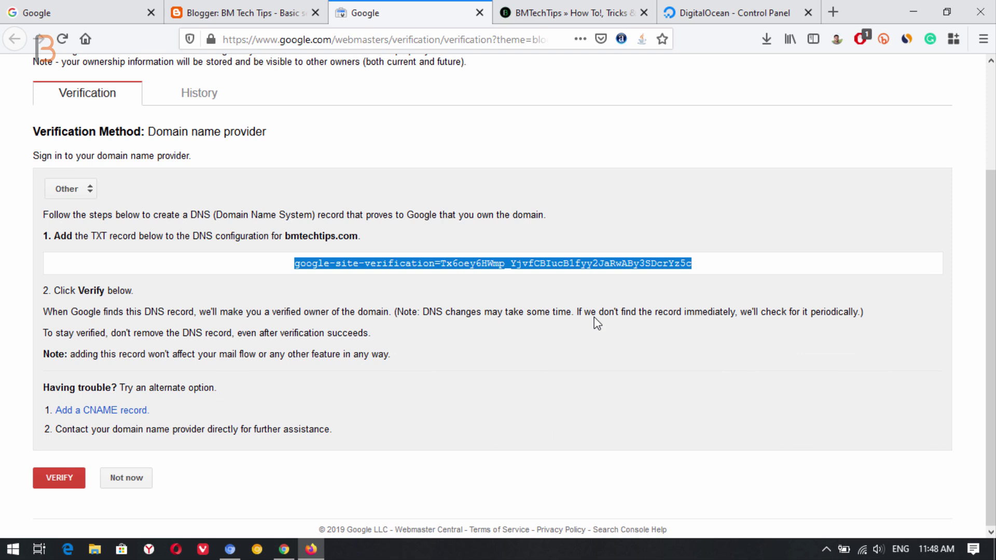
Create a TXT record for bmtechtips.com in DigitalOcean, pasting the site verification token as value and using @ as hostname
{"action": "left_click", "coordinate": [735, 6]}
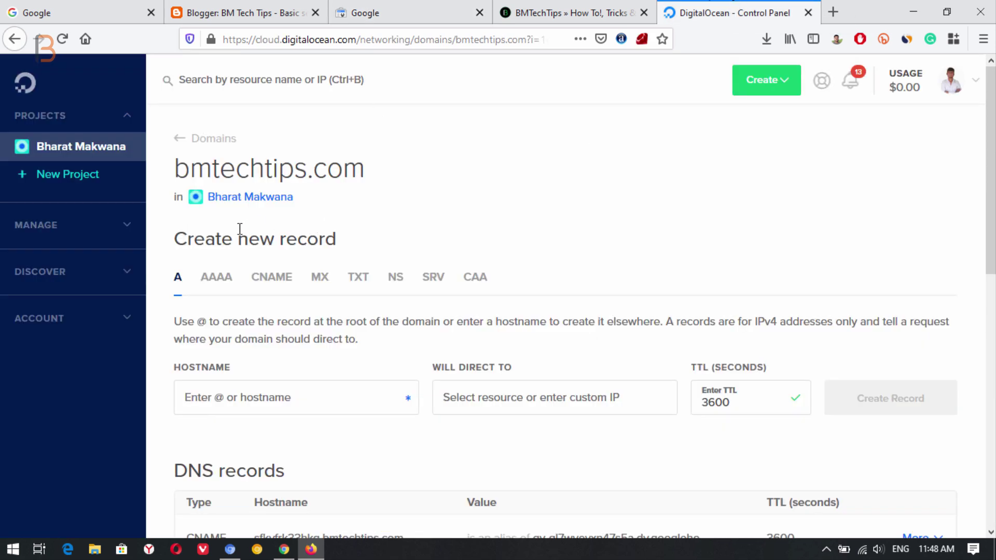
{"action": "left_click", "coordinate": [367, 282]}
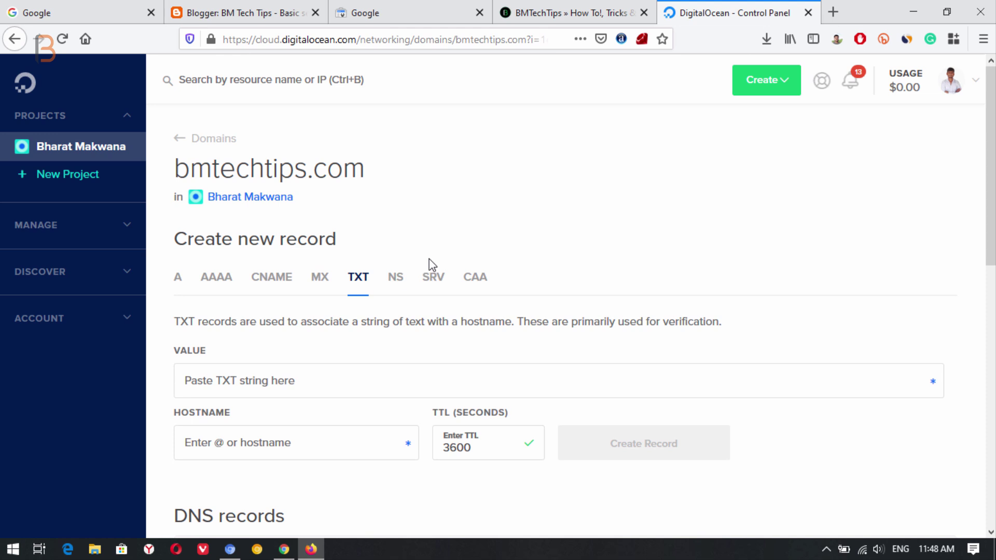
{"action": "scroll", "coordinate": [431, 259], "scroll_direction": "down", "scroll_amount": 3}
{"action": "left_click", "coordinate": [238, 233]}
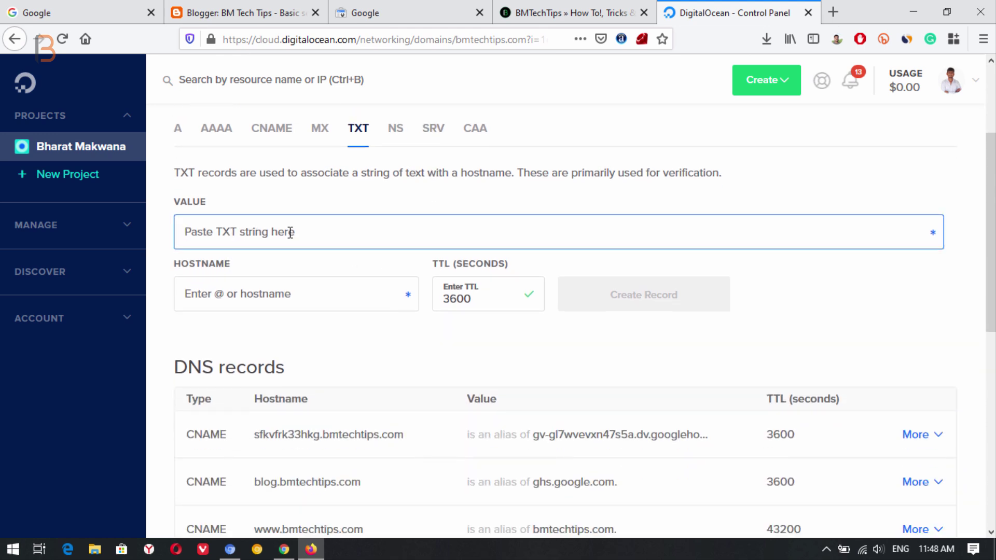
{"action": "key", "text": "ctrl+v"}
{"action": "left_click", "coordinate": [251, 298]}
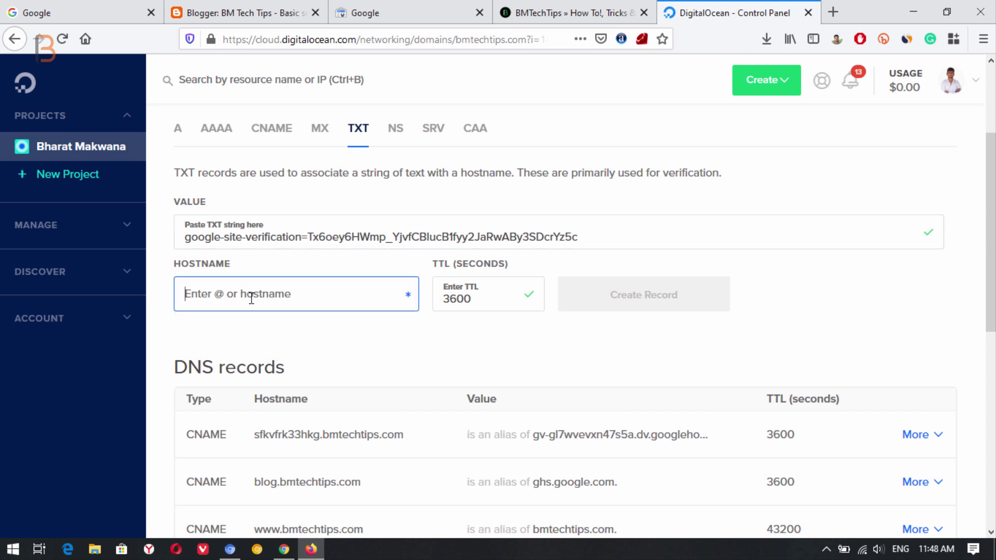
{"action": "type", "text": "@"}
{"action": "left_click", "coordinate": [694, 294]}
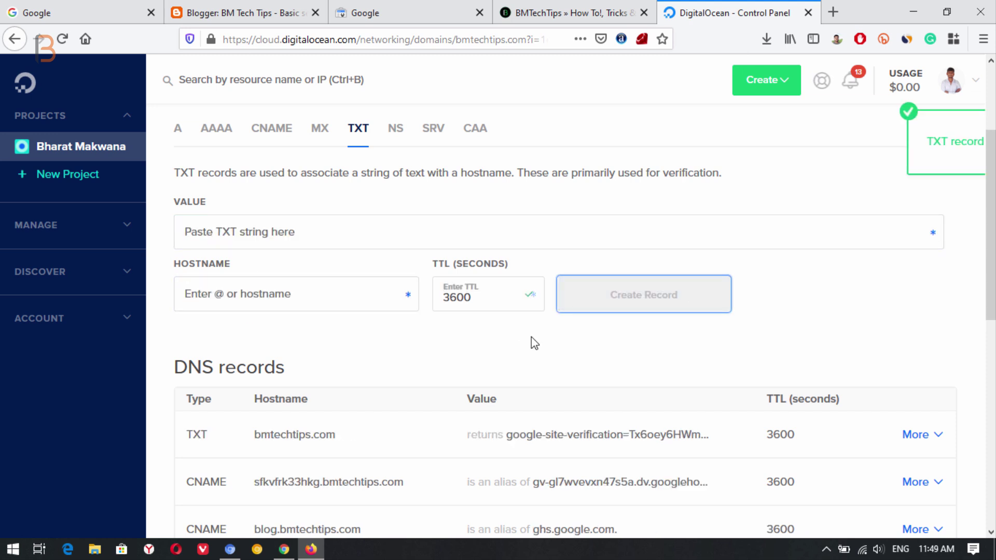
{"action": "left_click", "coordinate": [956, 128]}
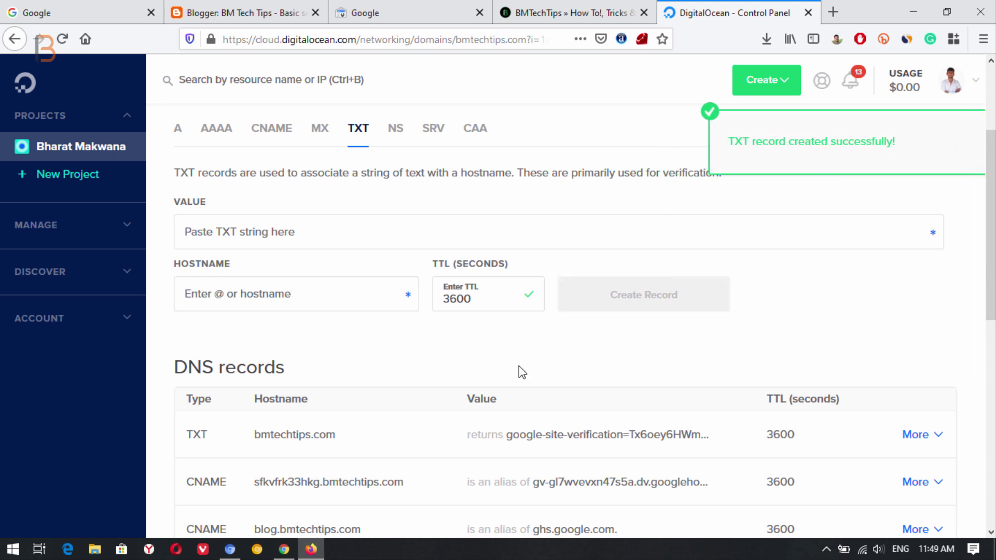
{"action": "scroll", "coordinate": [460, 366], "scroll_direction": "down", "scroll_amount": 4}
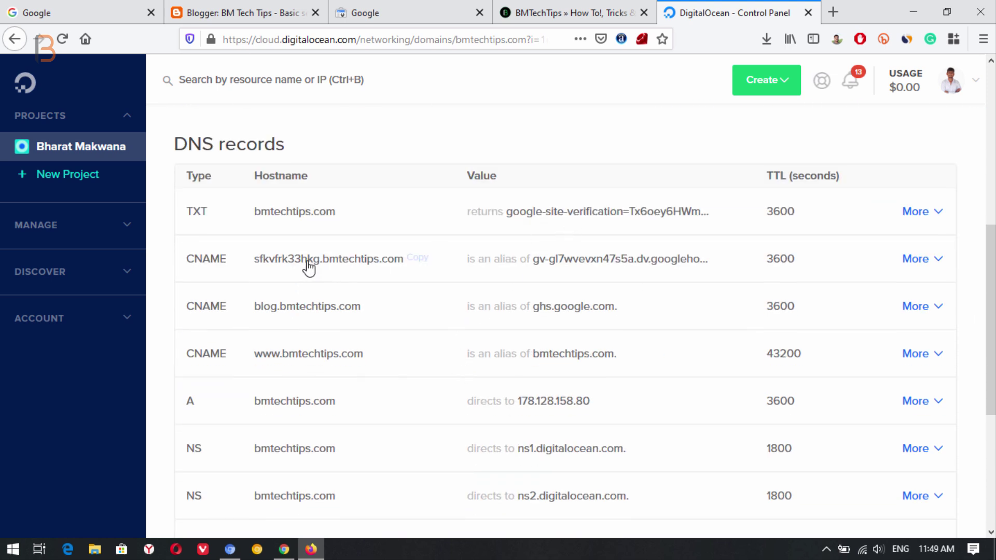
{"action": "scroll", "coordinate": [465, 338], "scroll_direction": "up", "scroll_amount": 4}
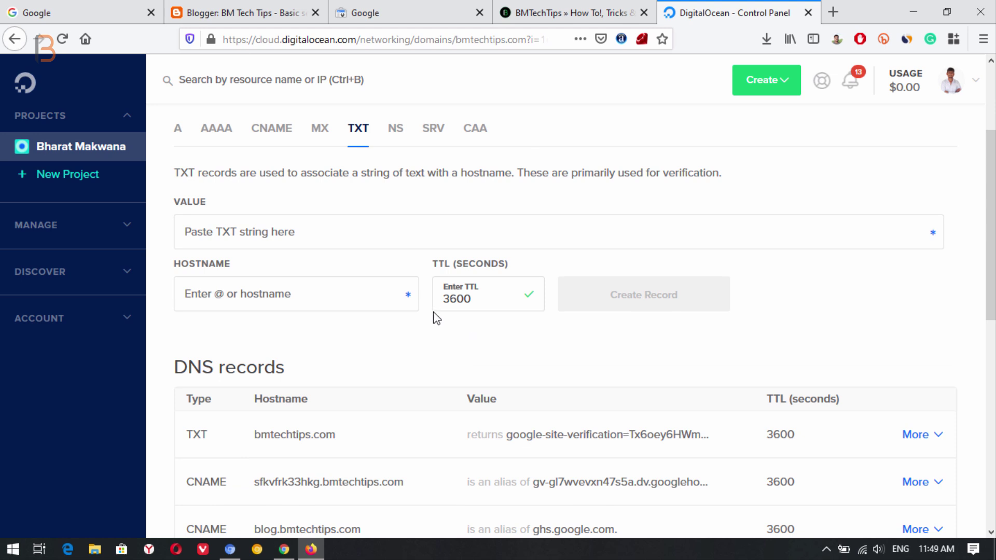
{"action": "scroll", "coordinate": [318, 263], "scroll_direction": "up", "scroll_amount": 3}
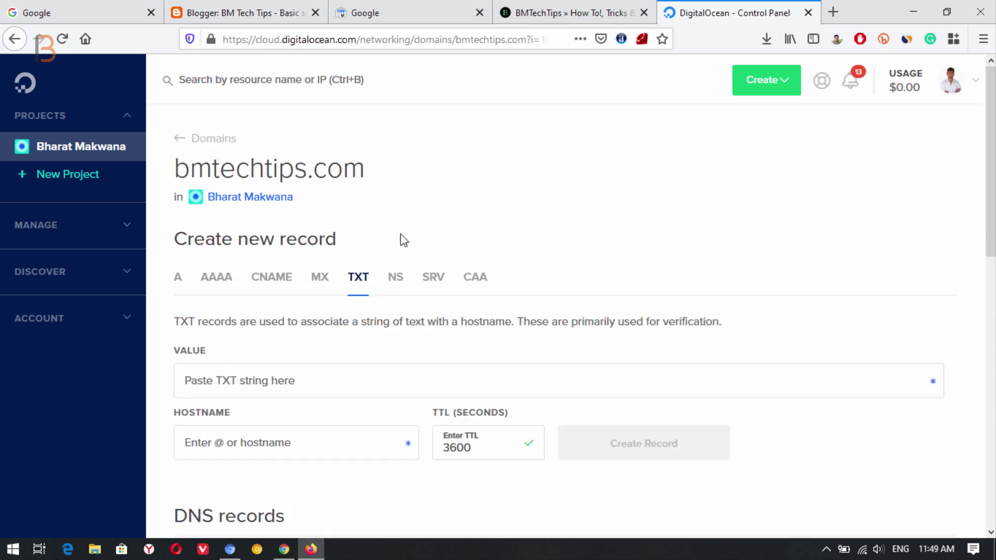
Verify ownership of bmtechtips.com on Google's verification page and close that page
{"action": "left_click", "coordinate": [371, 10]}
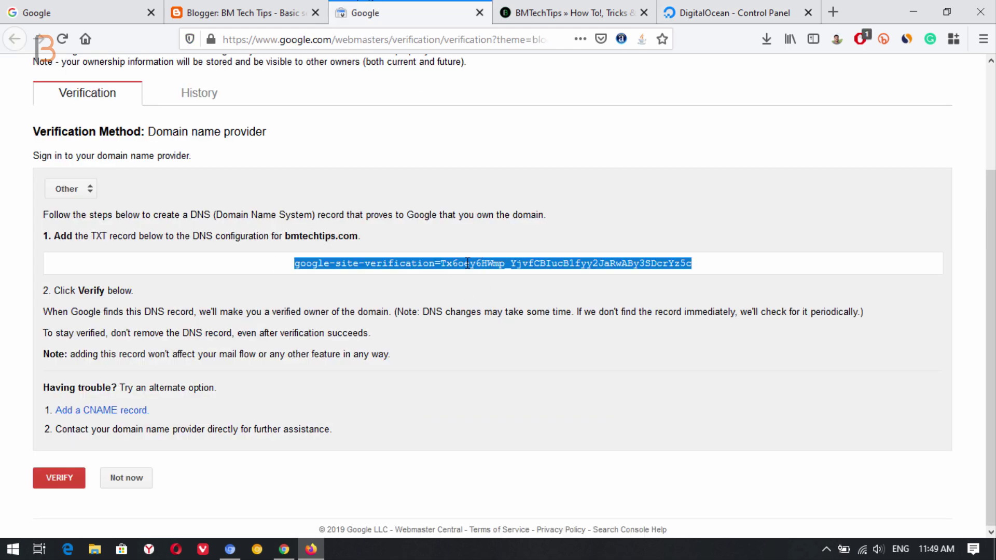
{"action": "left_click", "coordinate": [60, 476]}
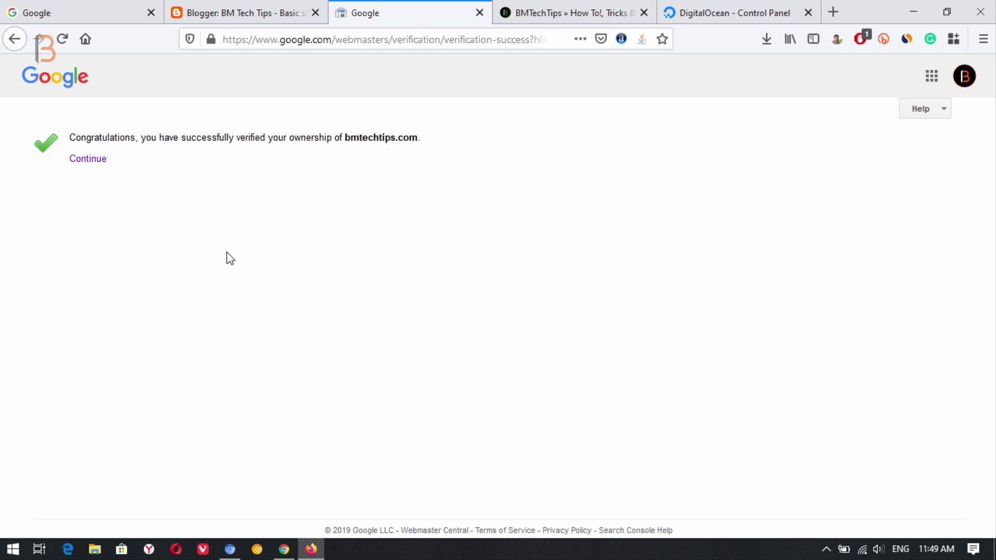
{"action": "left_click", "coordinate": [479, 12]}
Reload Blogger's basic settings without saving, set blog.bmtechtips.com as the third-party domain and save it
{"action": "left_click", "coordinate": [244, 12]}
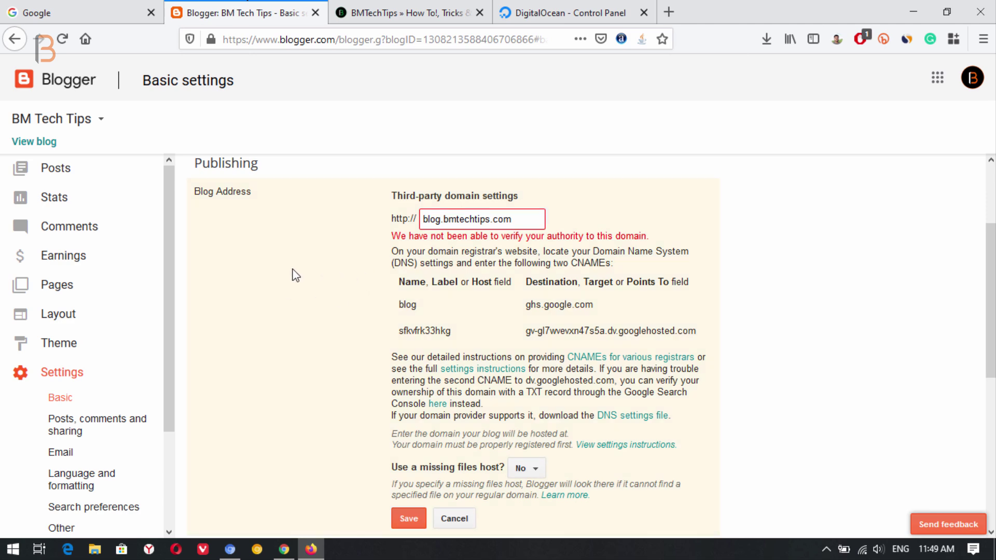
{"action": "triple_click", "coordinate": [452, 224]}
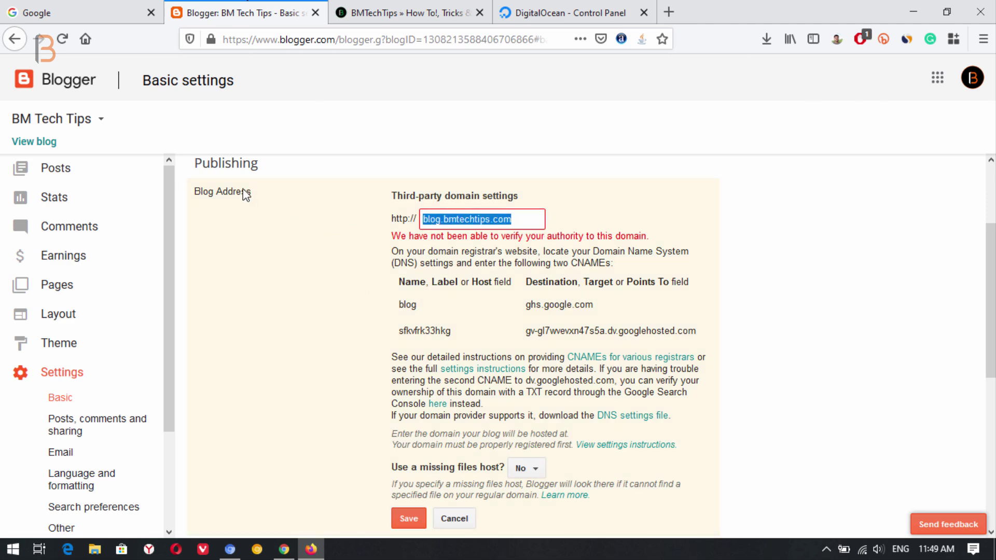
{"action": "left_click", "coordinate": [67, 86]}
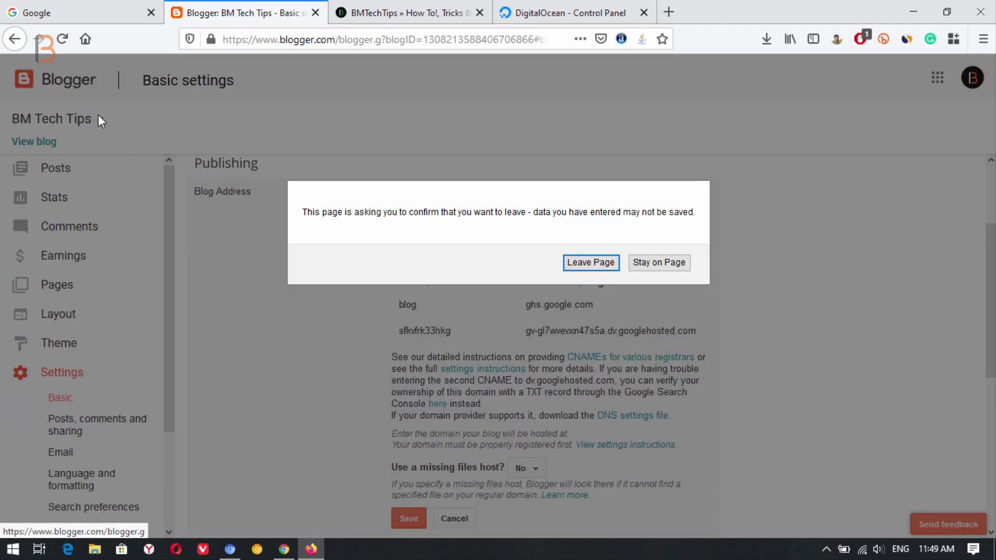
{"action": "left_click", "coordinate": [590, 263]}
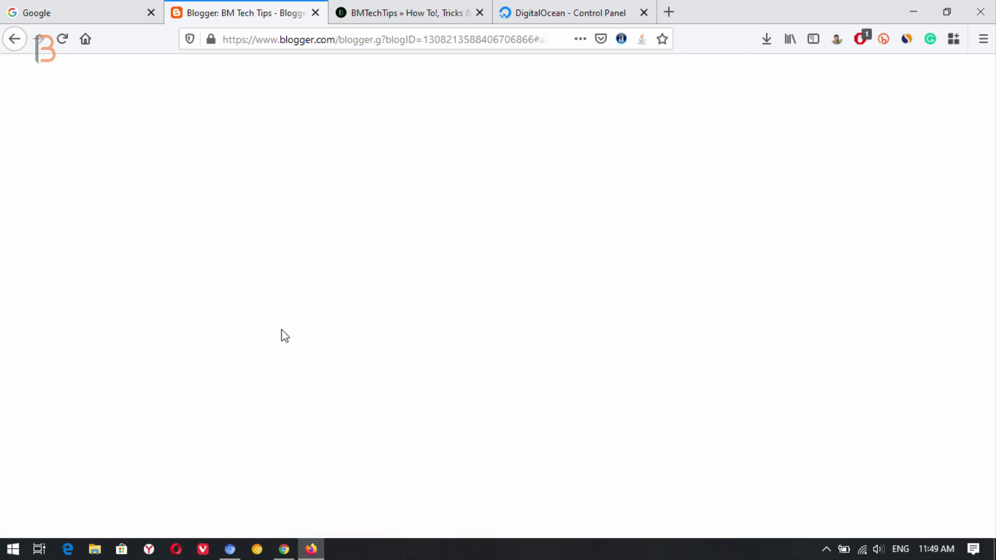
{"action": "left_click", "coordinate": [58, 398]}
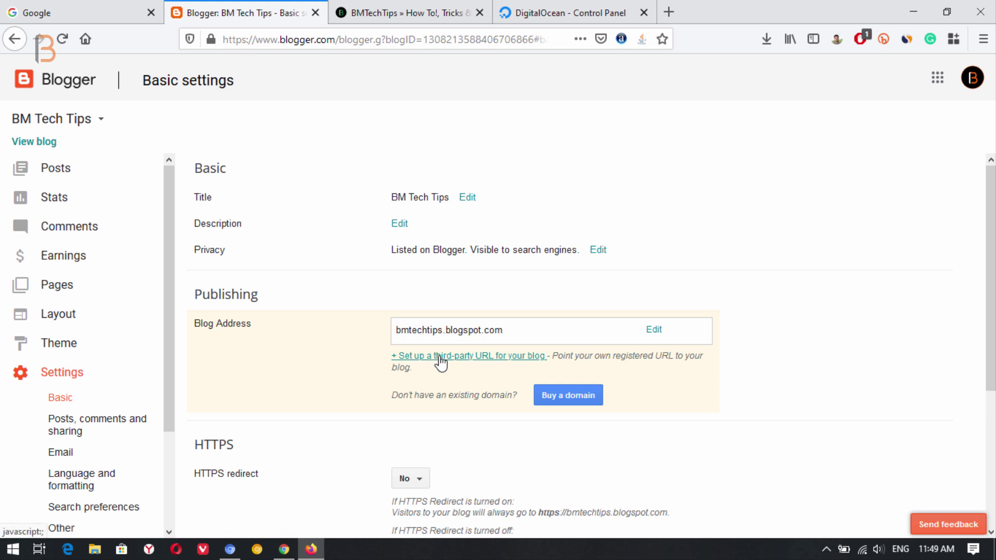
{"action": "left_click", "coordinate": [440, 357]}
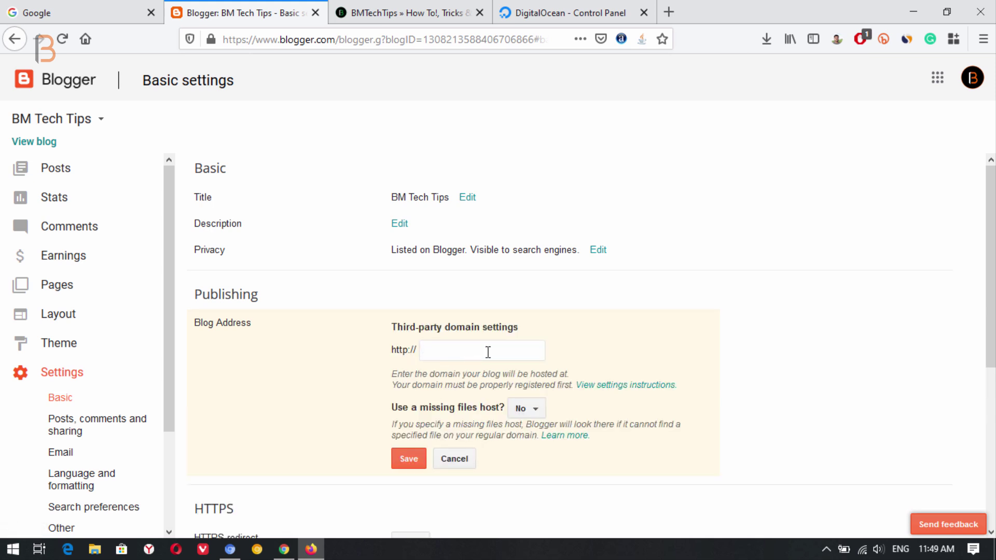
{"action": "key", "text": "ctrl+v"}
{"action": "left_click", "coordinate": [409, 460]}
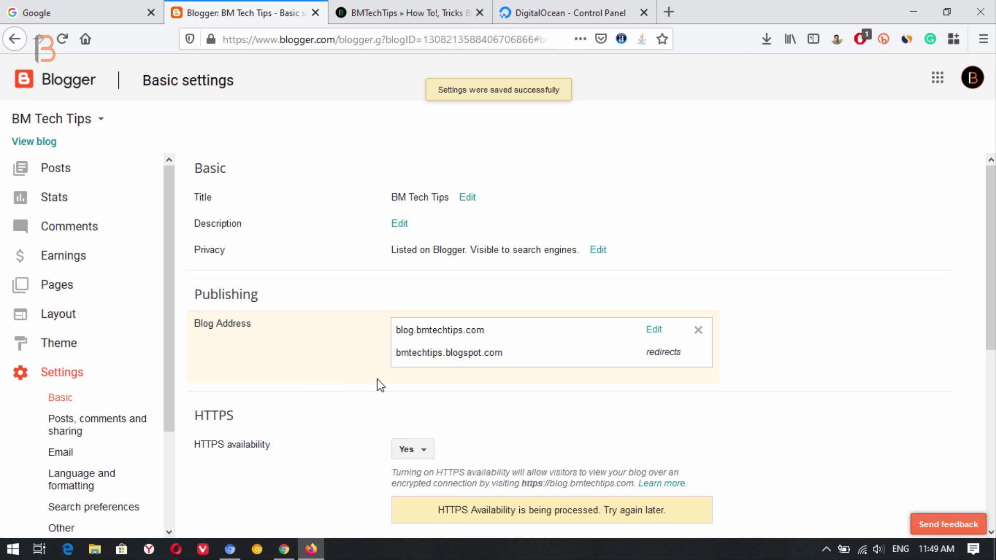
Set HTTPS availability to No for the blog in Blogger's basic settings
{"action": "left_click_drag", "start_coordinate": [362, 303], "coordinate": [731, 349]}
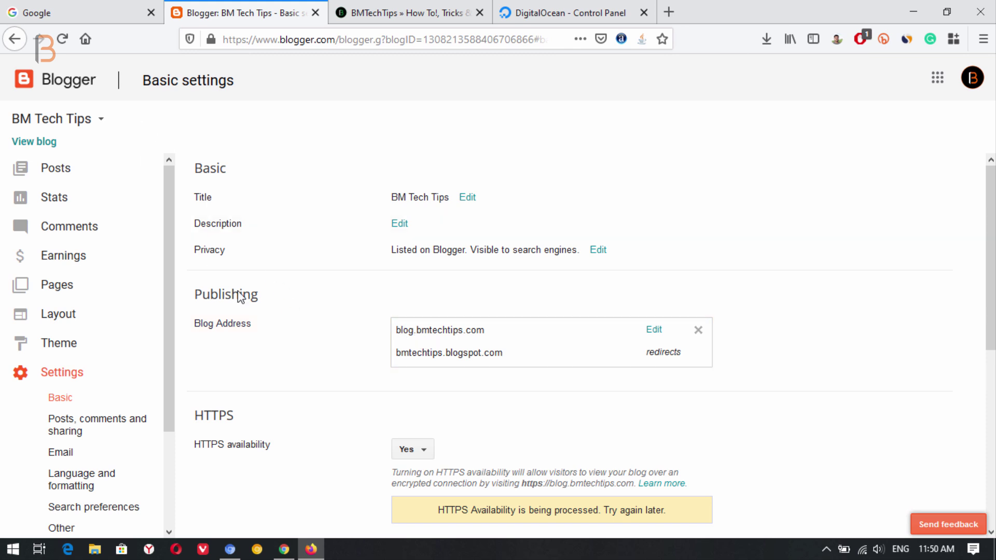
{"action": "scroll", "coordinate": [377, 370], "scroll_direction": "down", "scroll_amount": 3}
{"action": "left_click", "coordinate": [414, 253]}
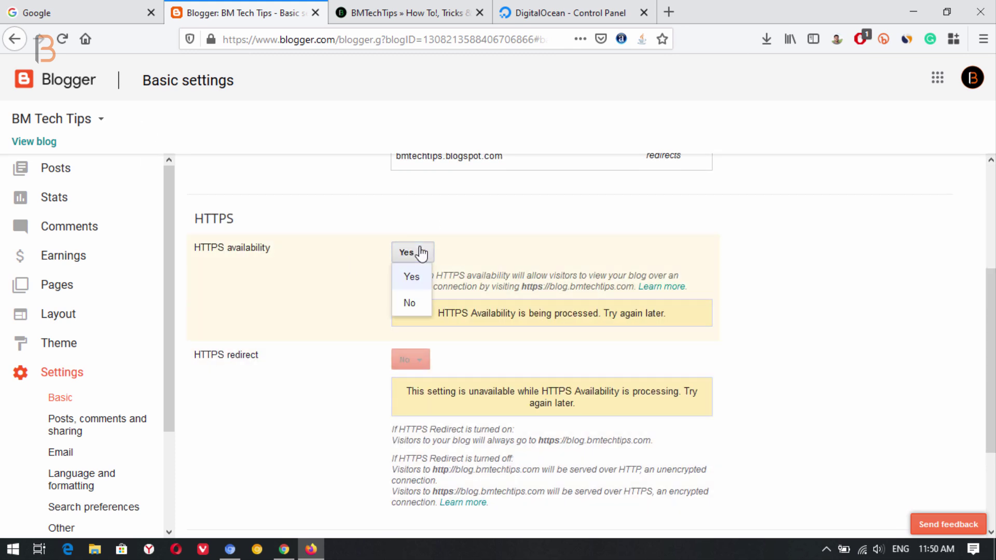
{"action": "left_click", "coordinate": [415, 304]}
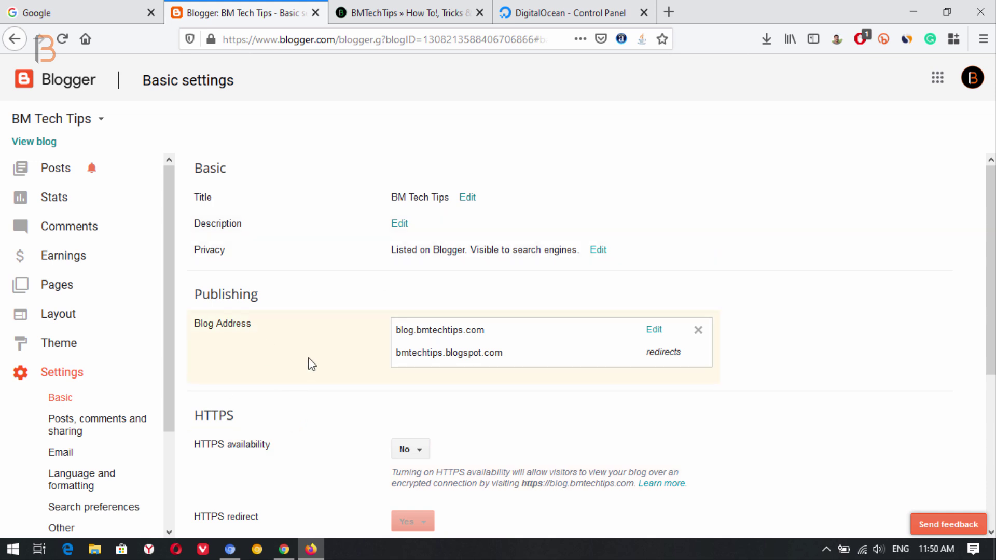
{"action": "scroll", "coordinate": [326, 356], "scroll_direction": "down", "scroll_amount": 2}
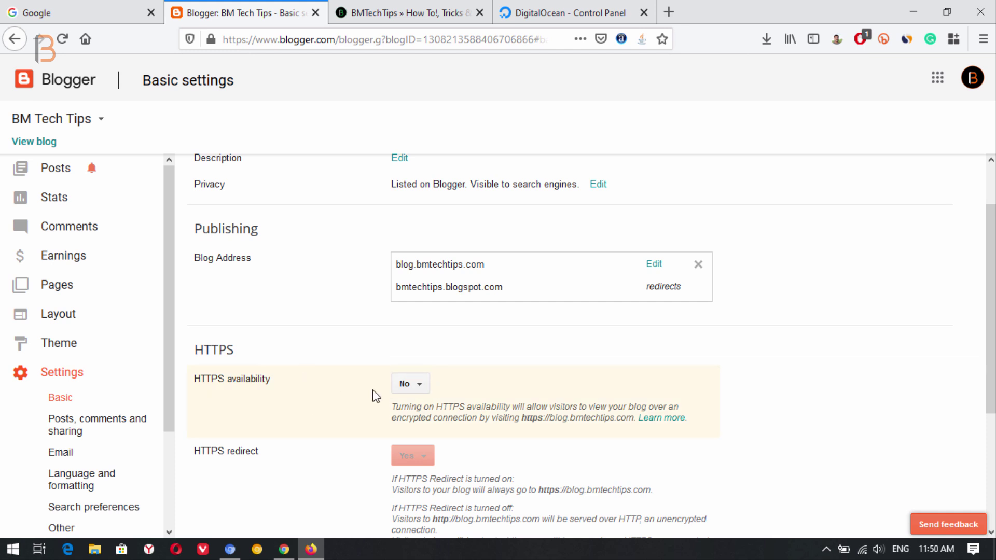
{"action": "scroll", "coordinate": [355, 371], "scroll_direction": "up", "scroll_amount": 2}
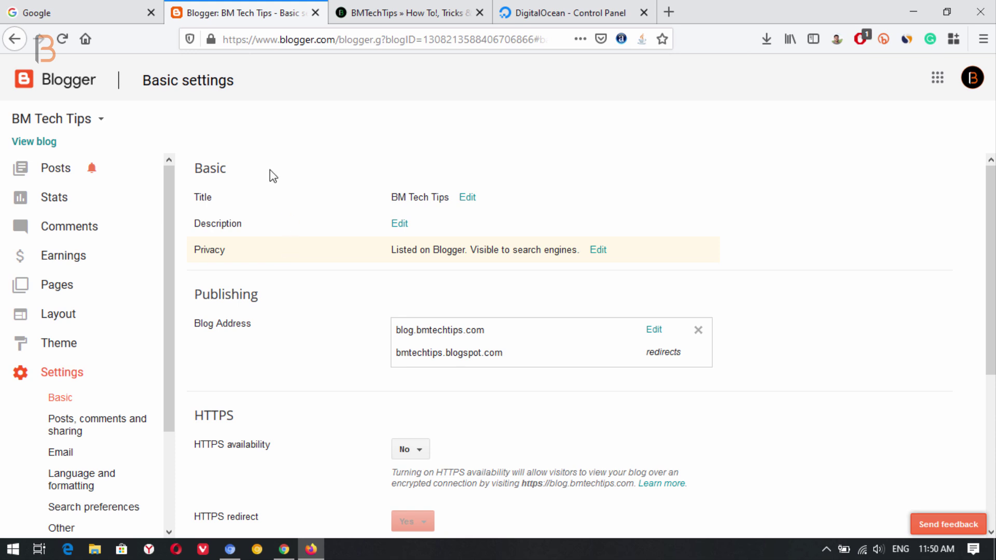
Return to the blog's post overview in Blogger and open the live blog
{"action": "left_click", "coordinate": [54, 82]}
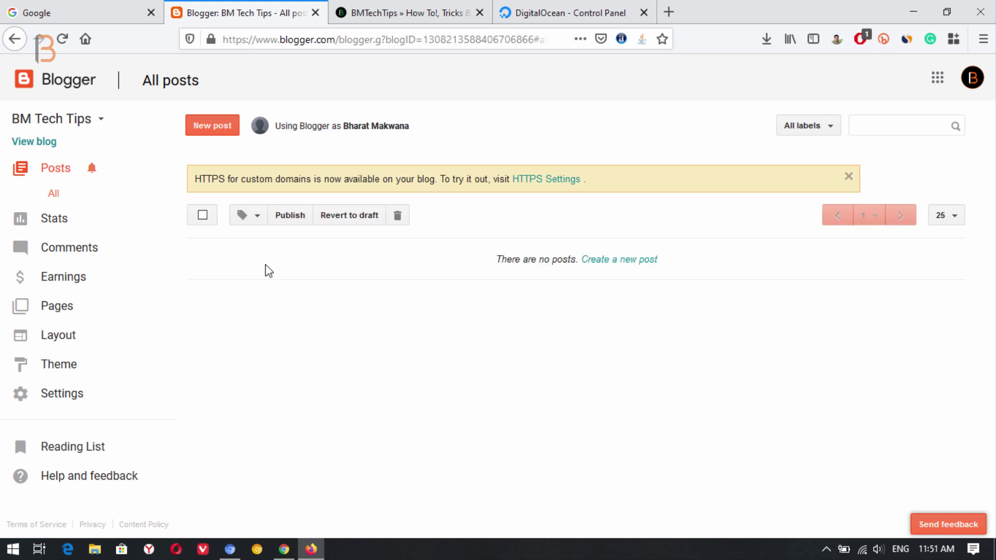
{"action": "left_click", "coordinate": [72, 83]}
{"action": "left_click", "coordinate": [44, 143]}
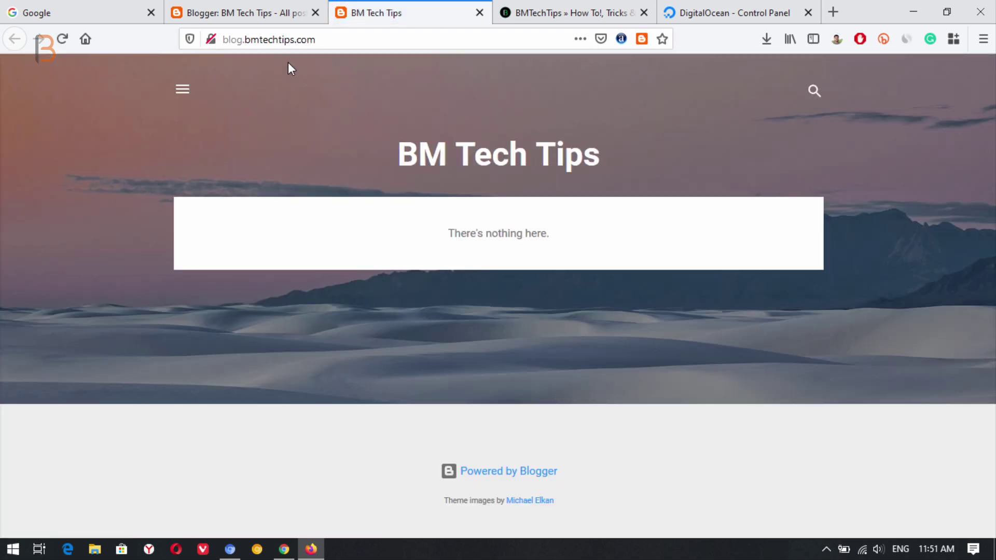
Copy the live blog's address and open a new incognito window in Chrome
{"action": "left_click", "coordinate": [363, 39]}
{"action": "key", "text": "ctrl+c"}
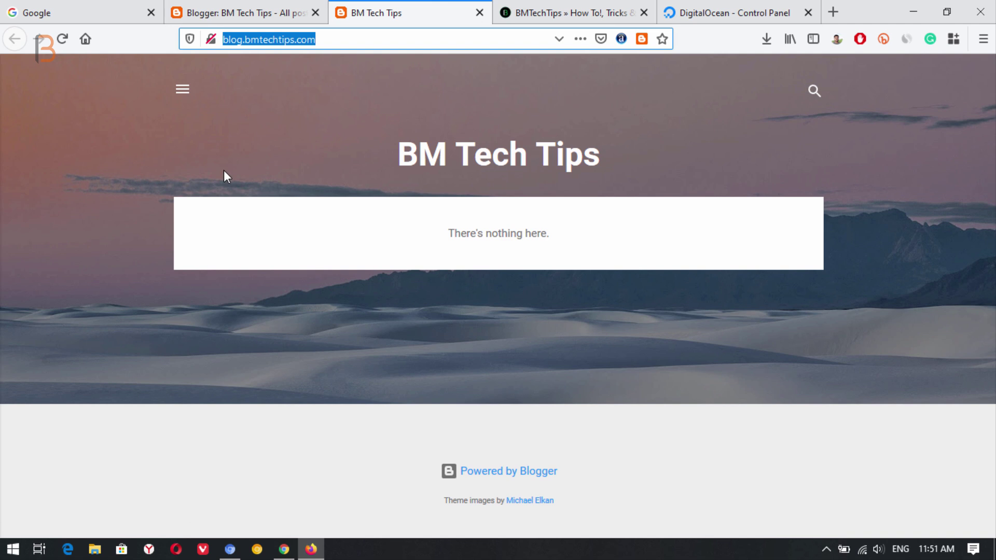
{"action": "left_click", "coordinate": [284, 548]}
{"action": "left_click", "coordinate": [982, 38]}
{"action": "left_click", "coordinate": [895, 98]}
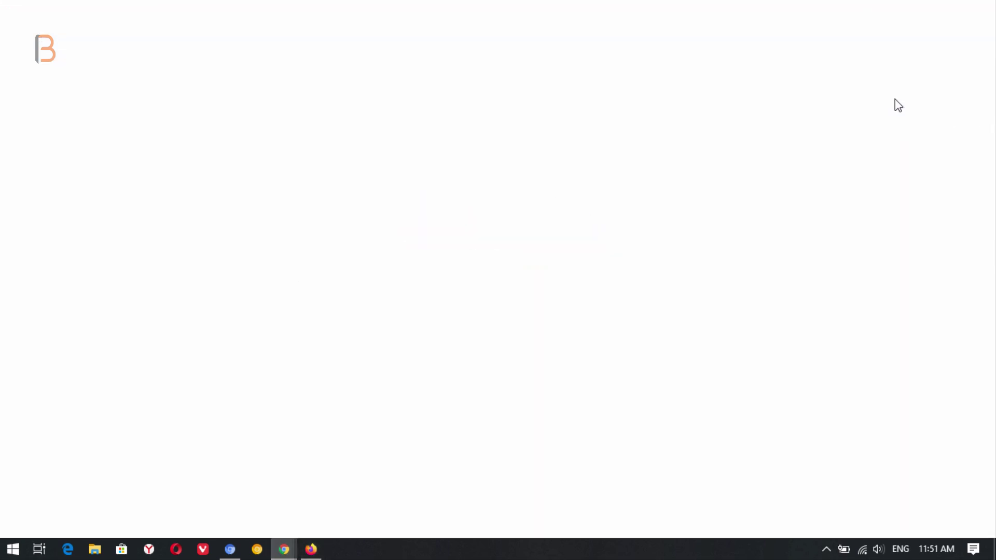
Load blog.bmtechtips.com in the incognito window and check the address it opens under
{"action": "key", "text": "ctrl+v"}
{"action": "type", "text": "\\"}
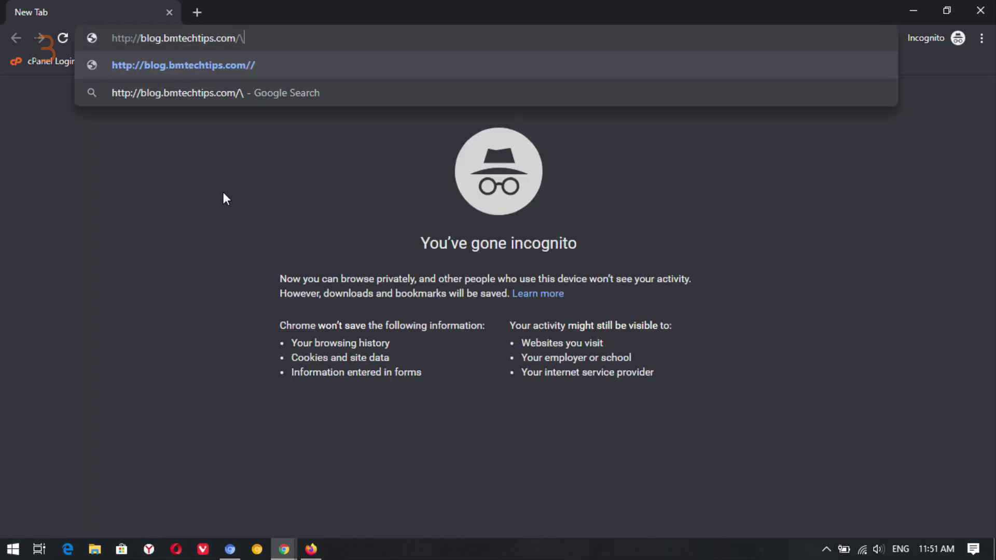
{"action": "key", "text": "ctrl+shift+i"}
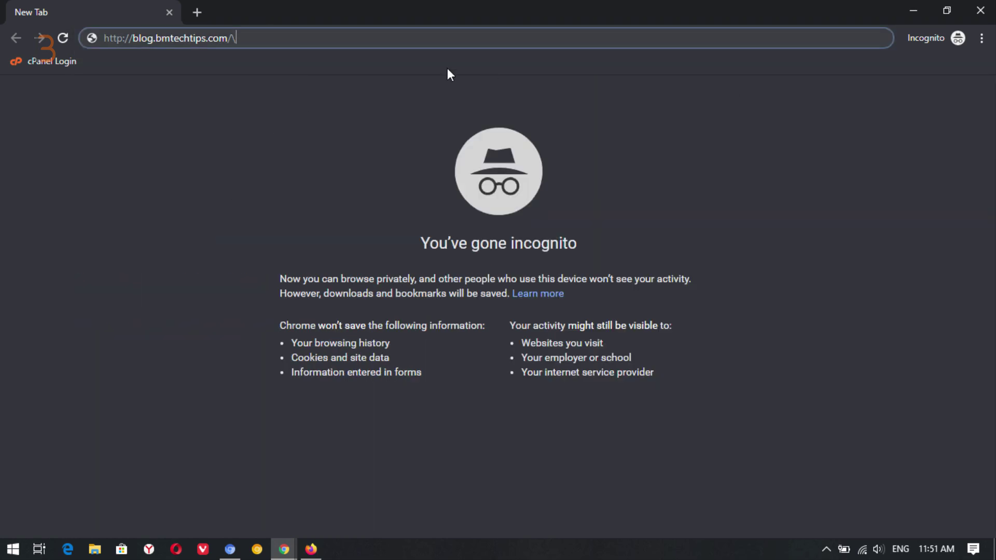
{"action": "left_click", "coordinate": [985, 84]}
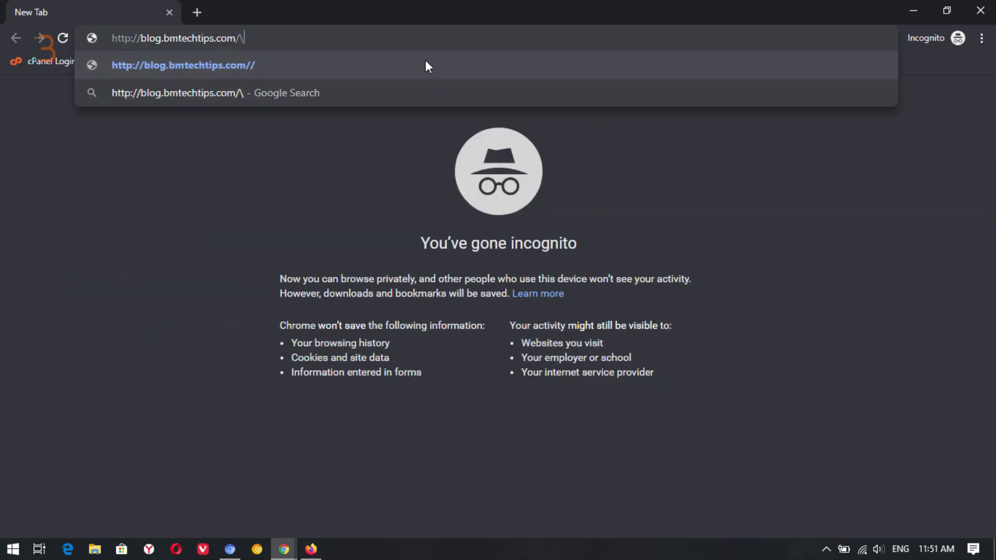
{"action": "key", "text": "BackSpace"}
{"action": "key", "text": "Return"}
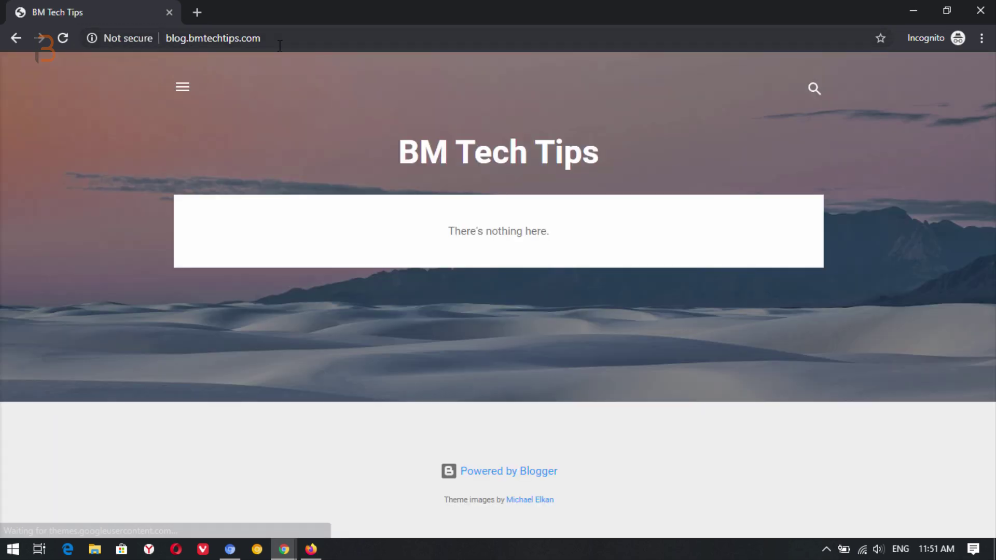
{"action": "left_click_drag", "start_coordinate": [261, 38], "coordinate": [62, 153]}
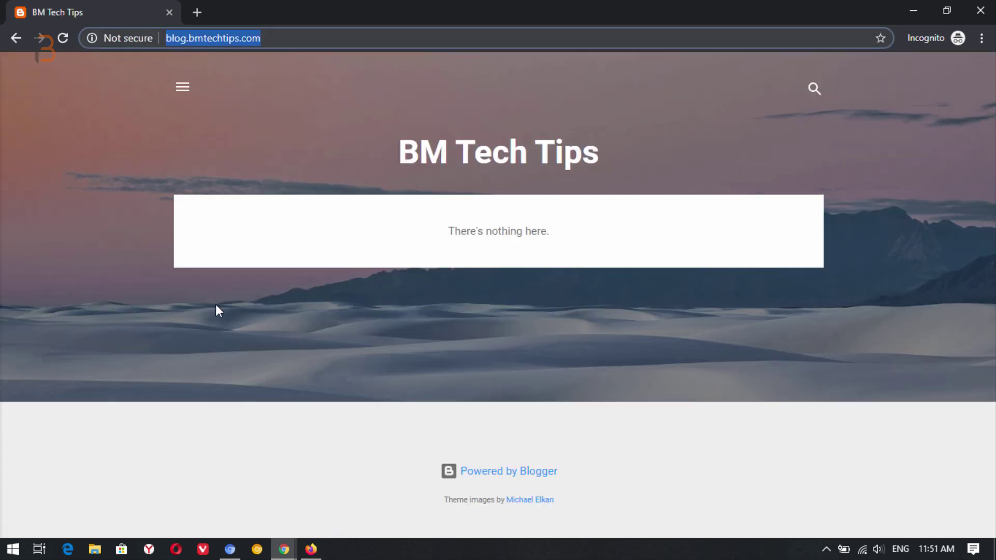
Close the incognito window and switch back to Blogger's All posts page in Firefox
{"action": "left_click", "coordinate": [980, 11]}
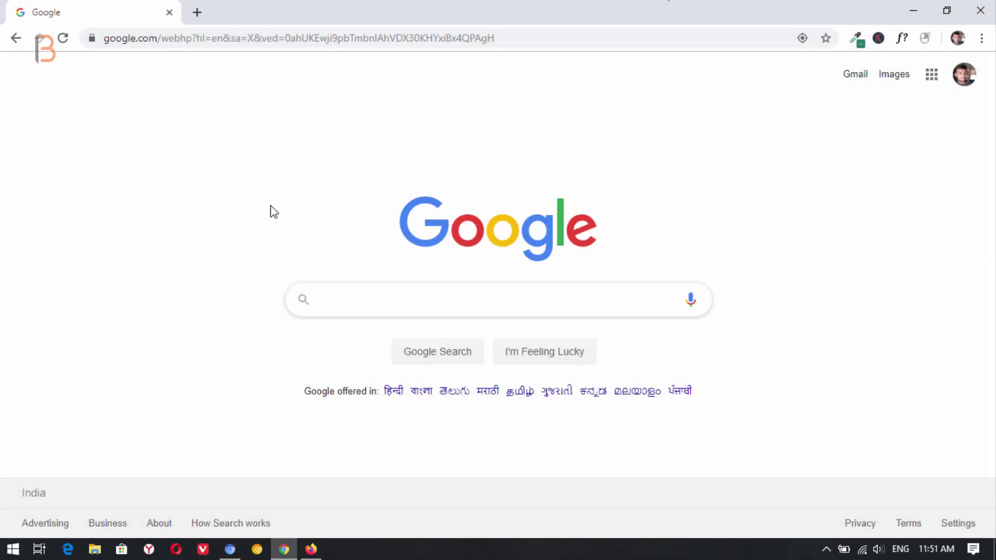
{"action": "left_click", "coordinate": [314, 550]}
{"action": "left_click", "coordinate": [223, 11]}
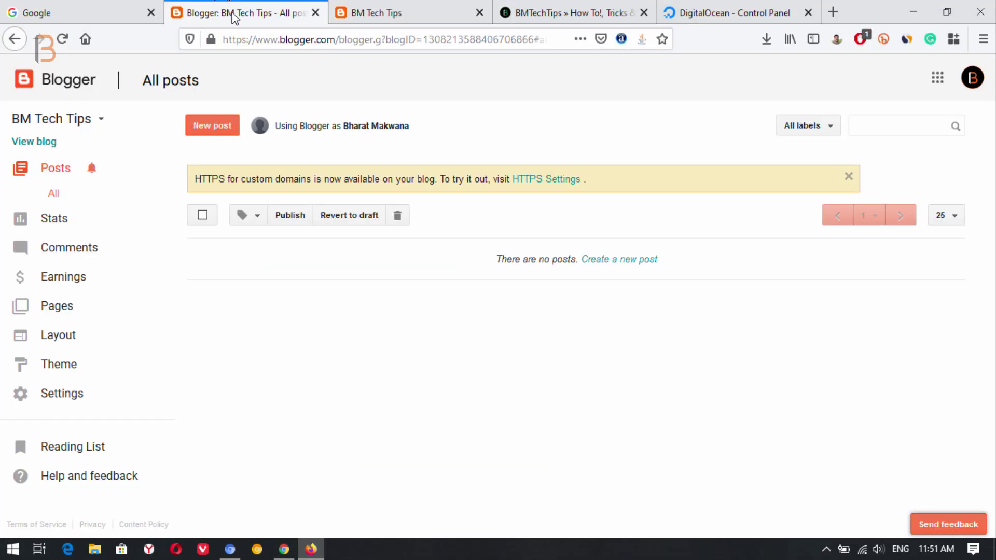
{"action": "mouse_move", "coordinate": [140, 150]}
{"action": "left_mouse_down"}
{"action": "mouse_move", "coordinate": [601, 191]}
{"action": "mouse_move", "coordinate": [627, 212]}
{"action": "left_mouse_up"}
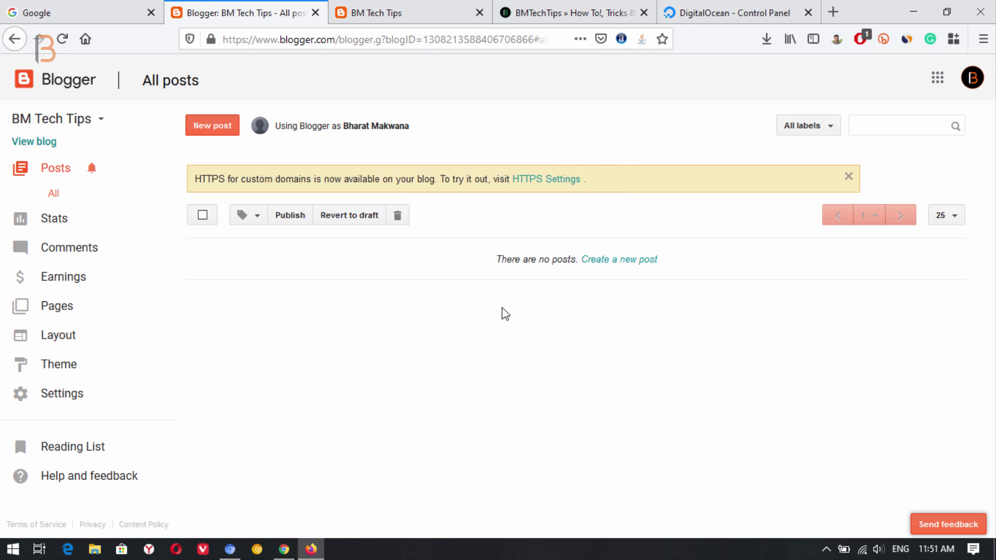